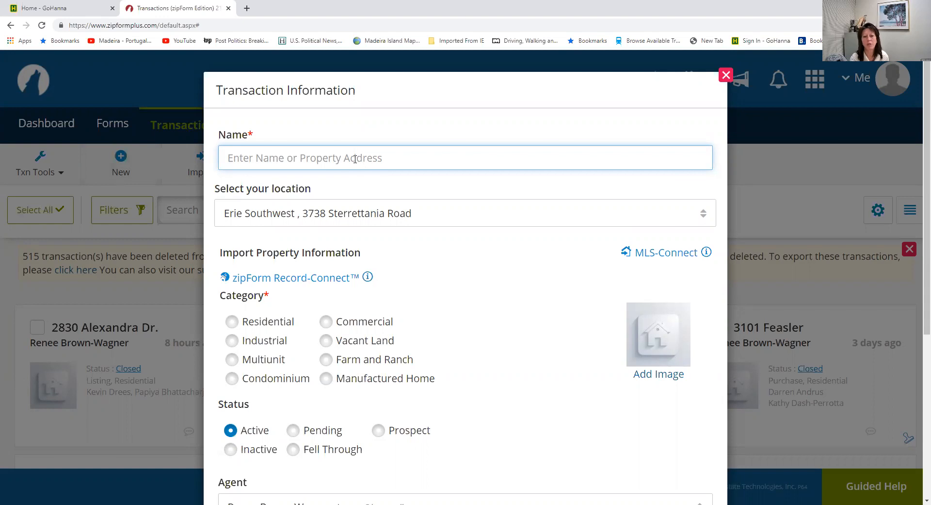
- Name the new transaction with the property's street address followed by the buyer's name in parentheses
text(1)
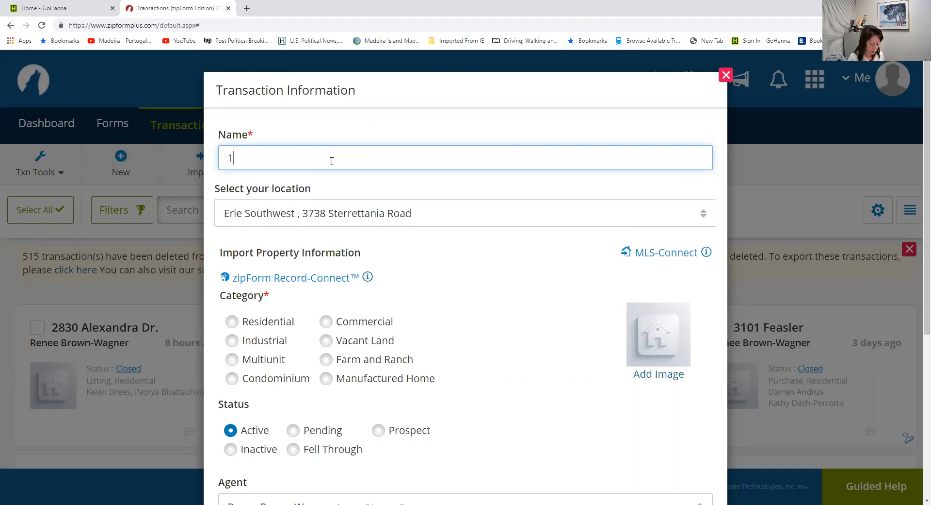
text(23 Ma)
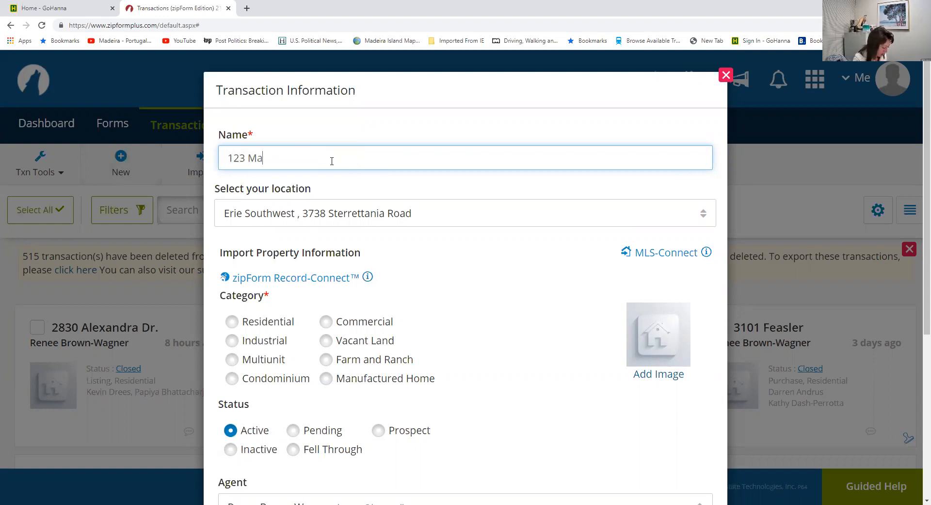
text(in St)
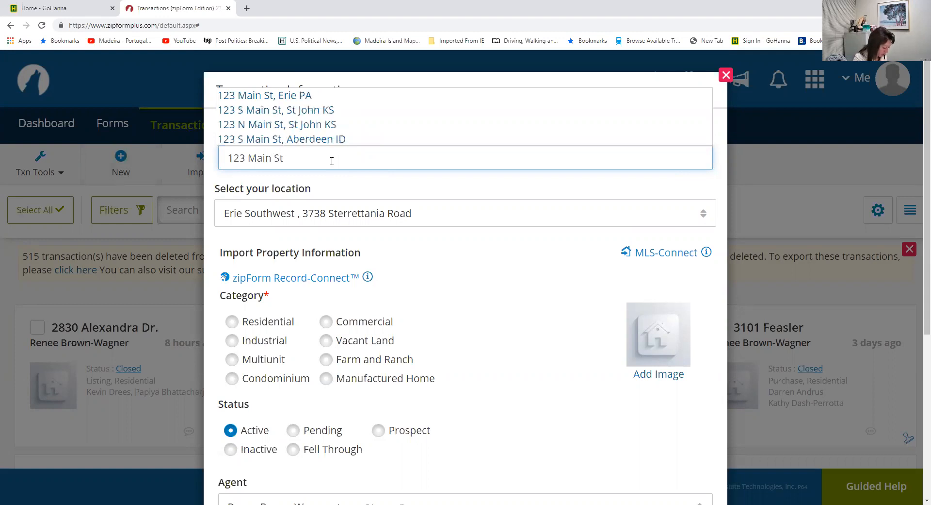
text(. (Jo)
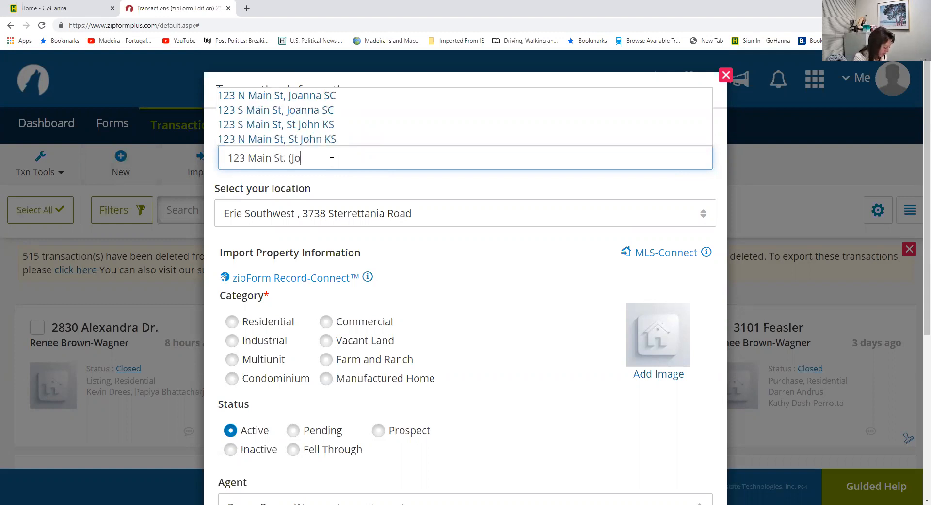
text(e Buyer))
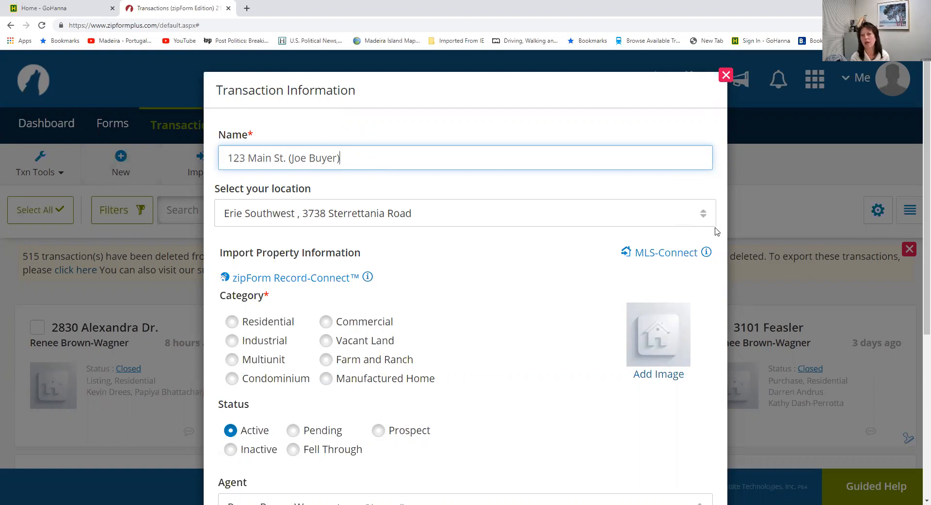
- Choose the Erie Southwest office as the transaction's location
click(702, 225)
click(702, 225)
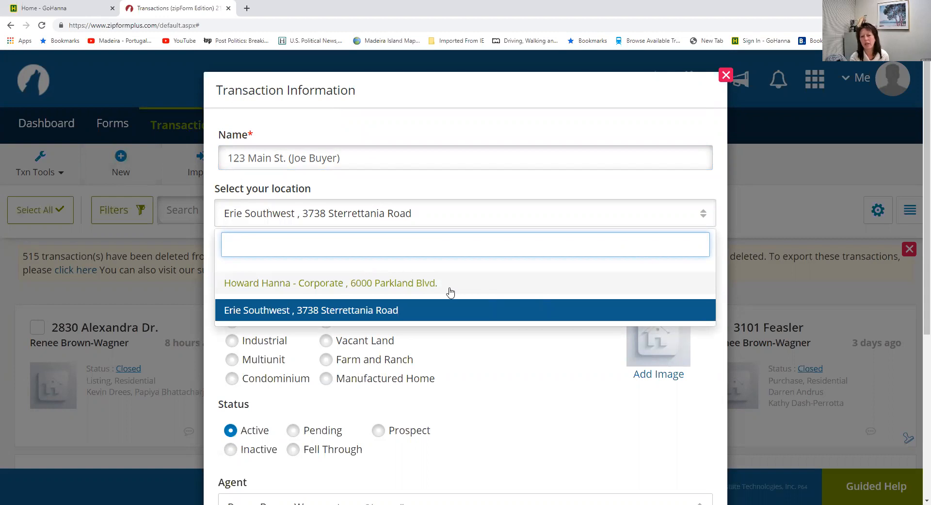
click(446, 308)
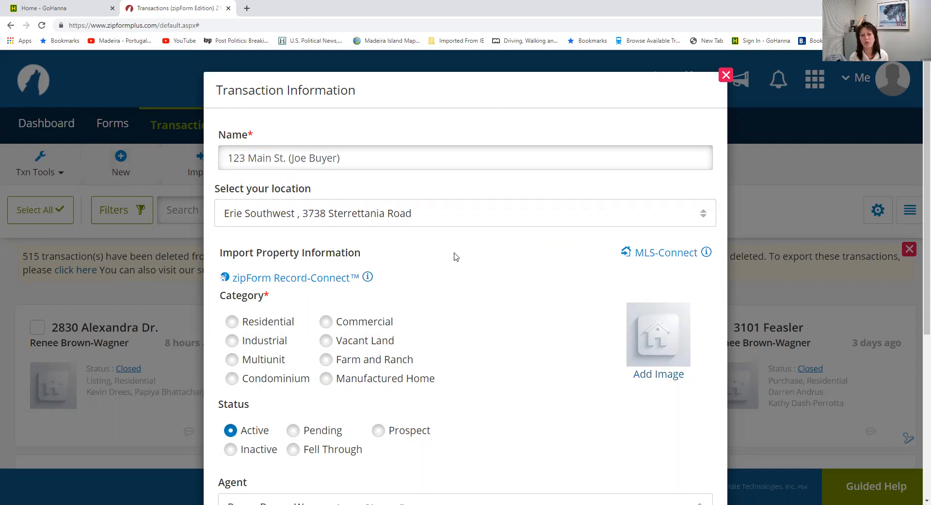
- Set the transaction's category to Residential
scroll(455, 256, down, 1)
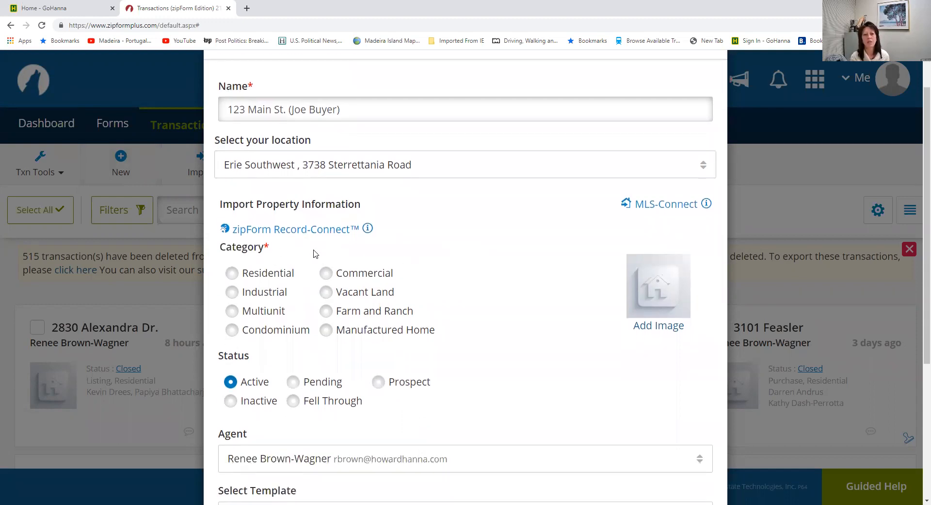
scroll(506, 284, down, 4)
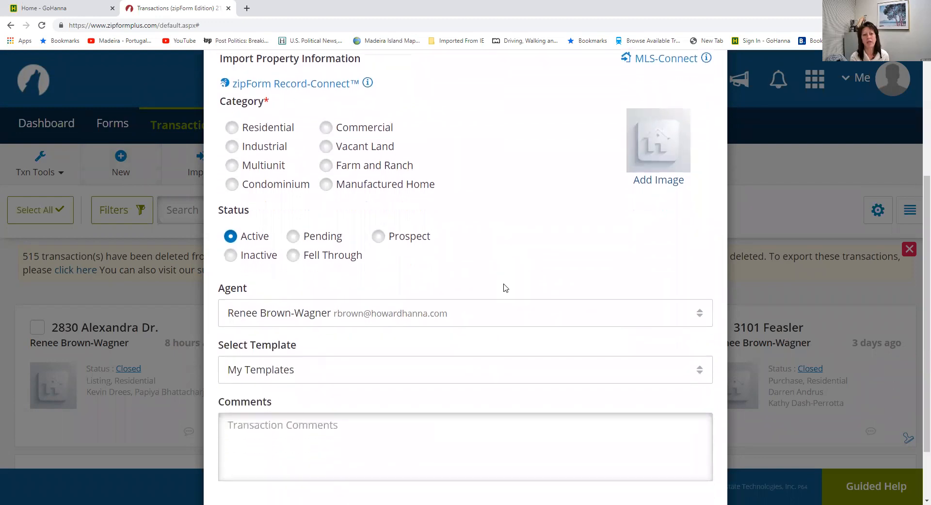
scroll(505, 288, down, 1)
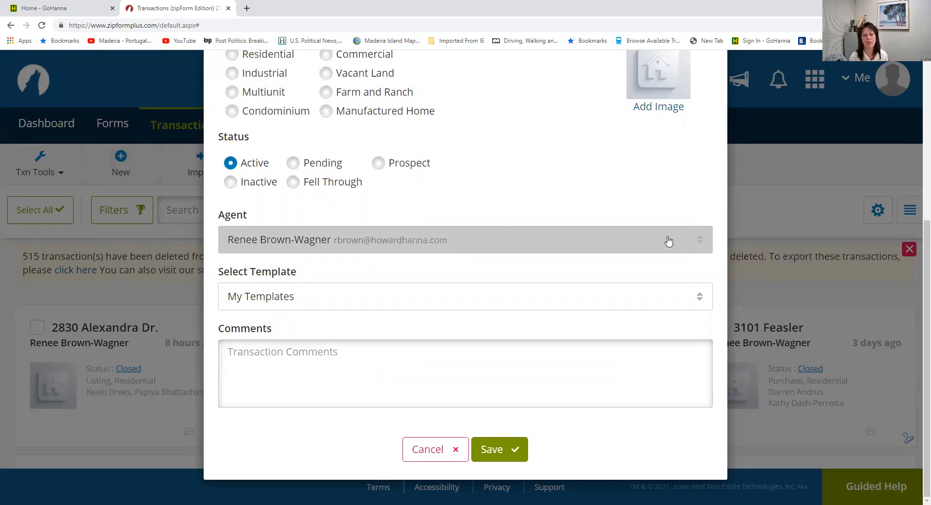
scroll(625, 214, up, 2)
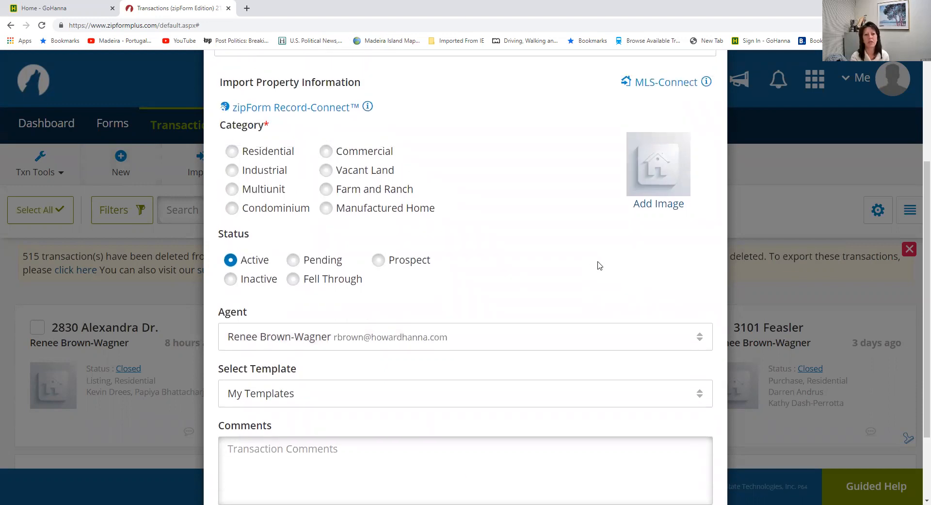
click(249, 154)
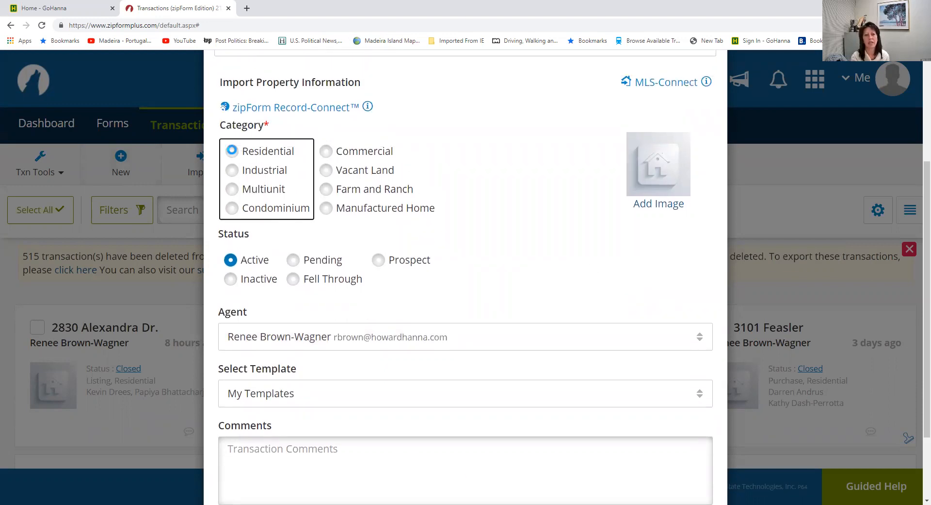
- Check which templates are offered for the transaction without selecting one
scroll(368, 176, up, 3)
scroll(406, 193, down, 5)
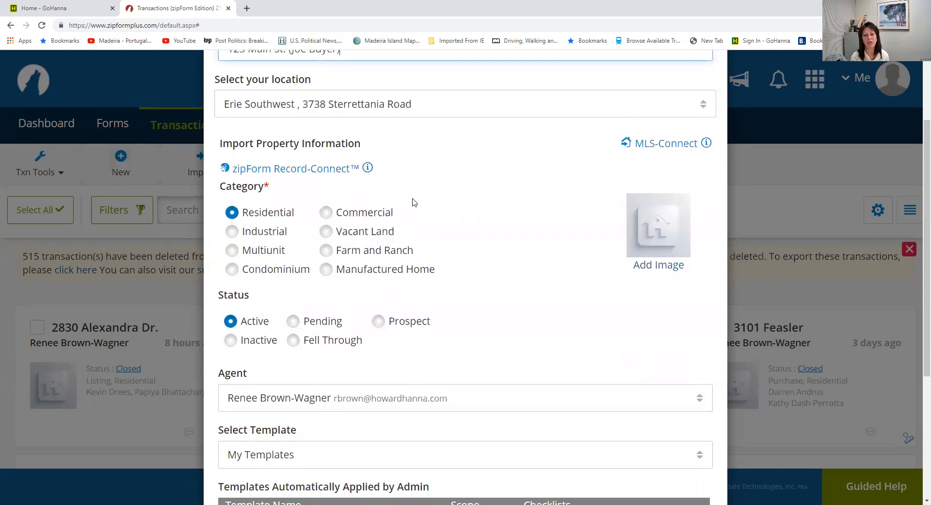
scroll(415, 204, down, 1)
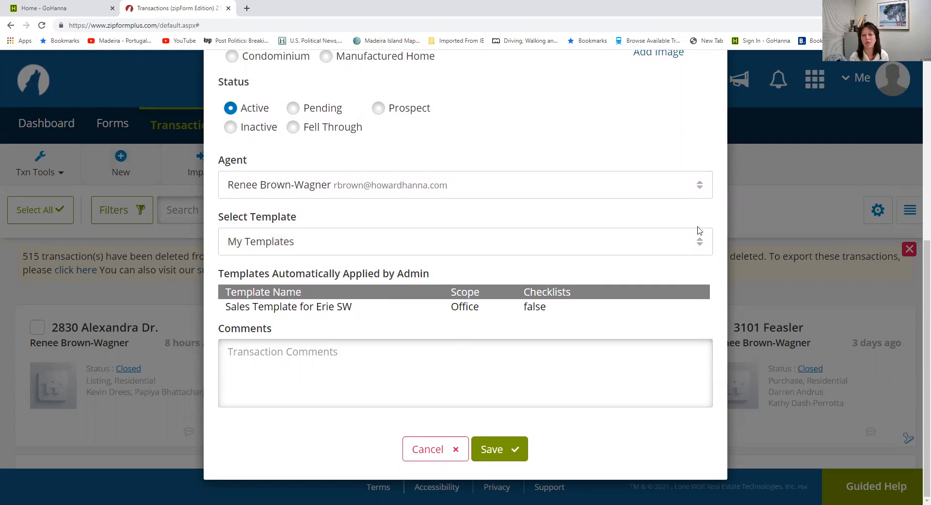
click(701, 252)
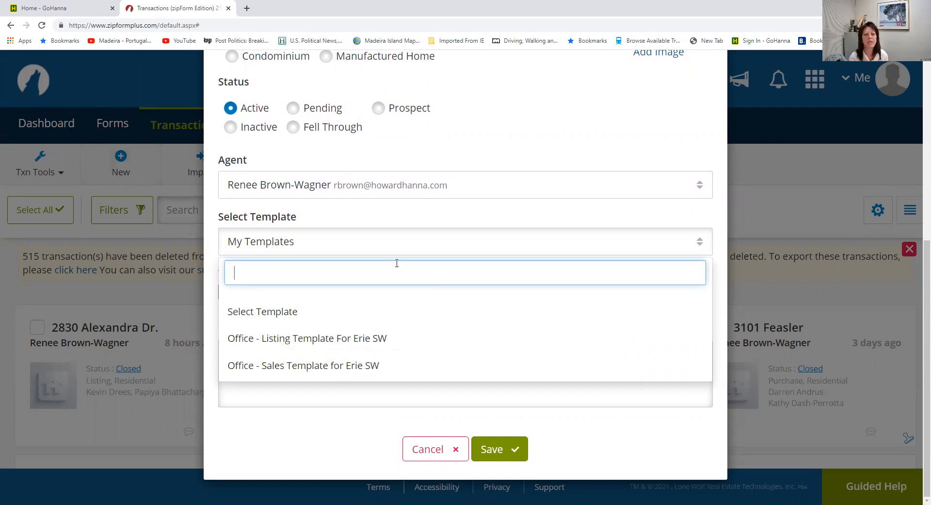
click(489, 135)
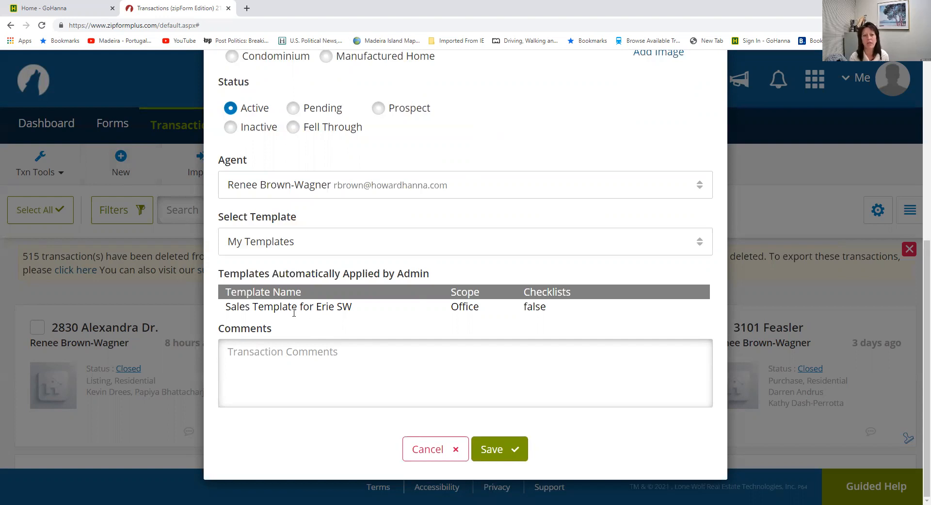
- Review the category, location and automatically applied template, and save the new transaction
scroll(301, 137, up, 2)
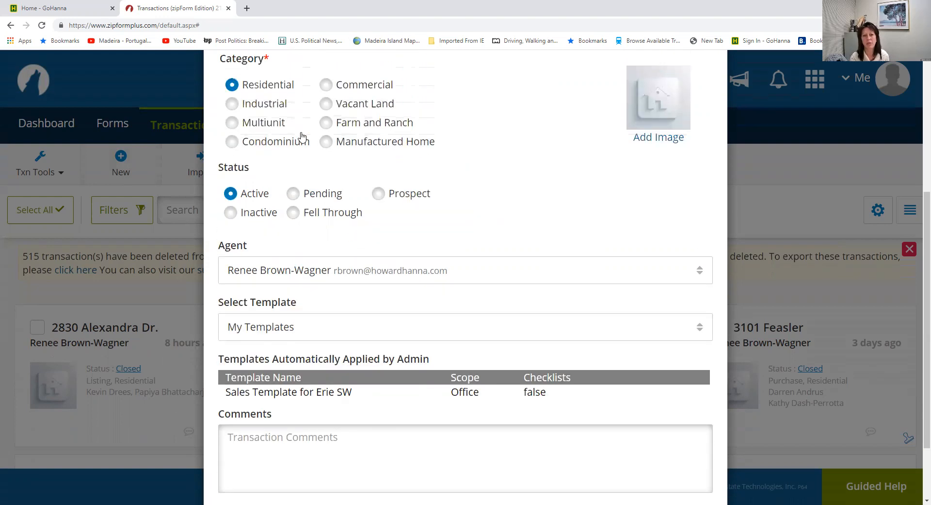
scroll(340, 330, down, 2)
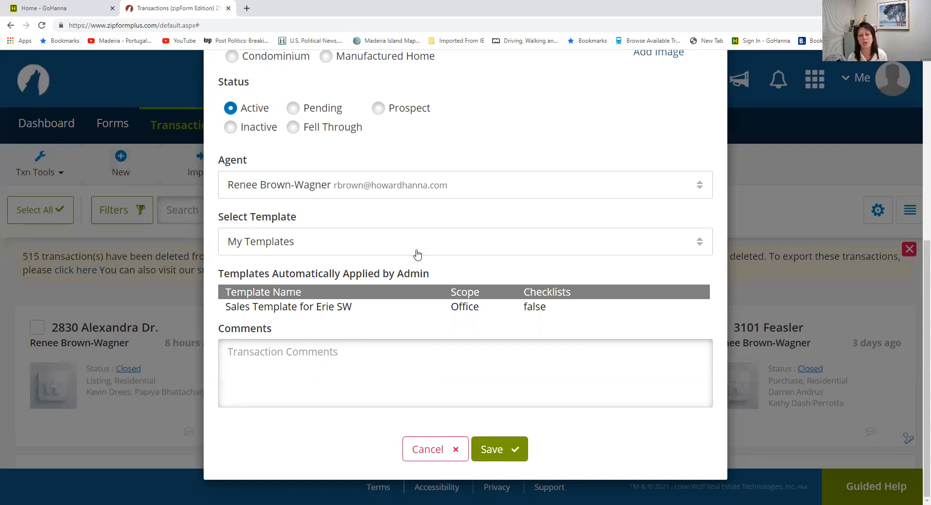
scroll(418, 254, up, 2)
scroll(417, 255, up, 1)
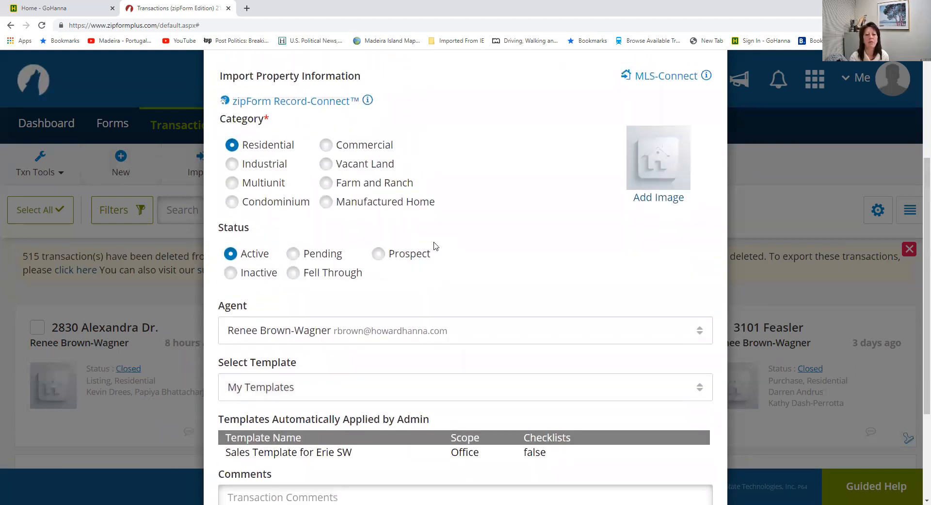
scroll(433, 245, up, 3)
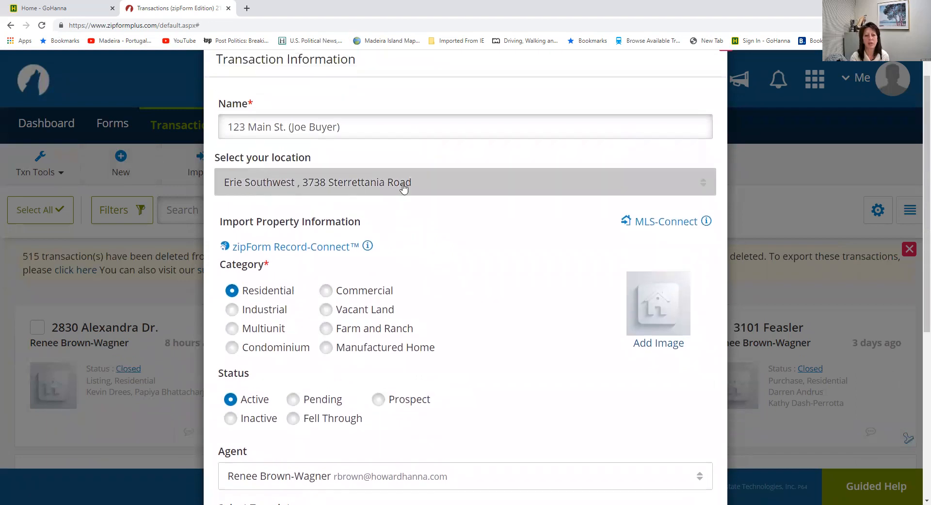
scroll(414, 208, down, 4)
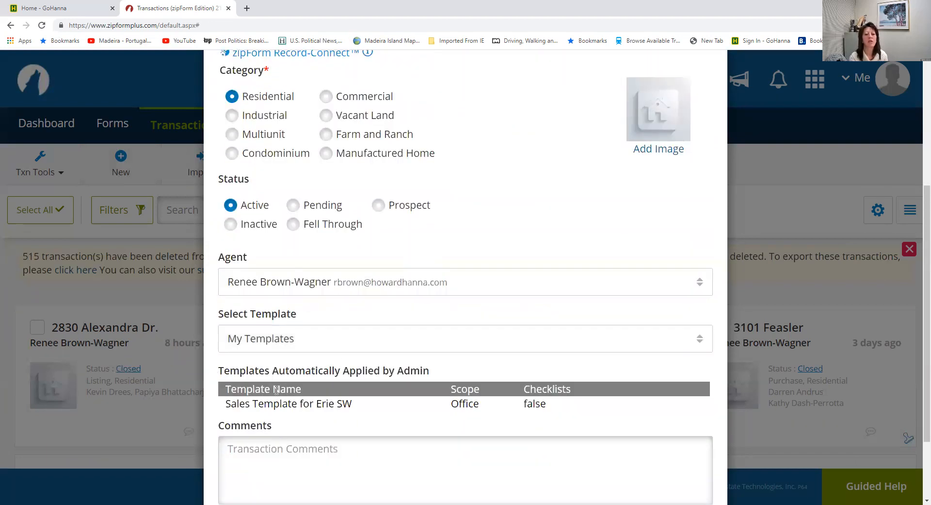
scroll(409, 322, down, 2)
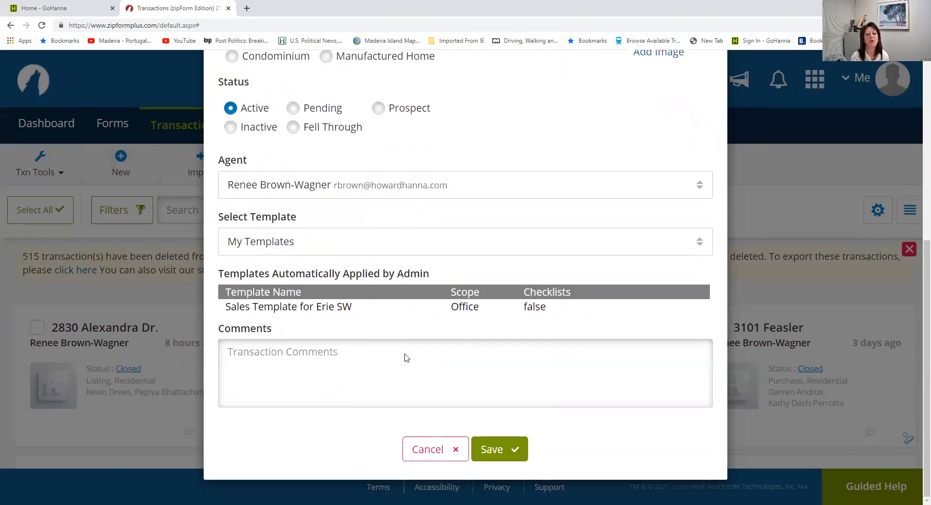
click(500, 448)
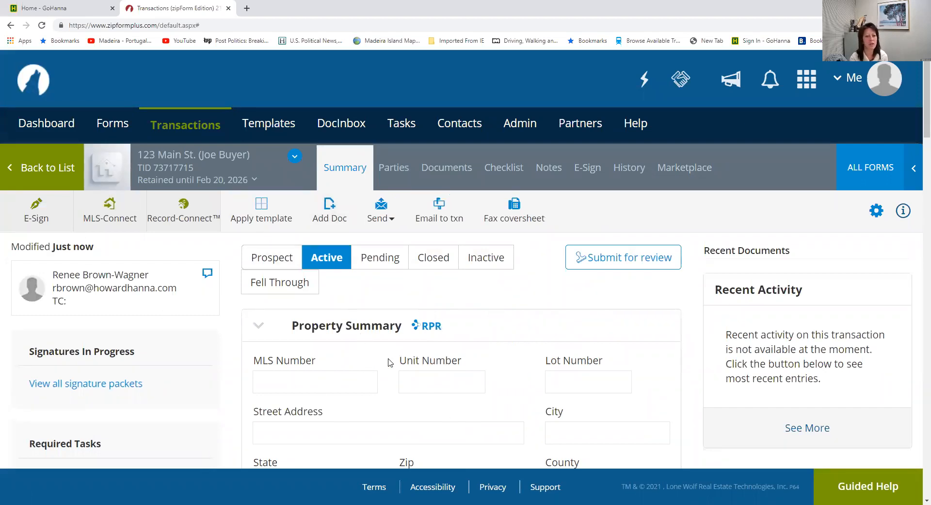
- Look over the new transaction's property summary and its list of parties
scroll(361, 372, down, 3)
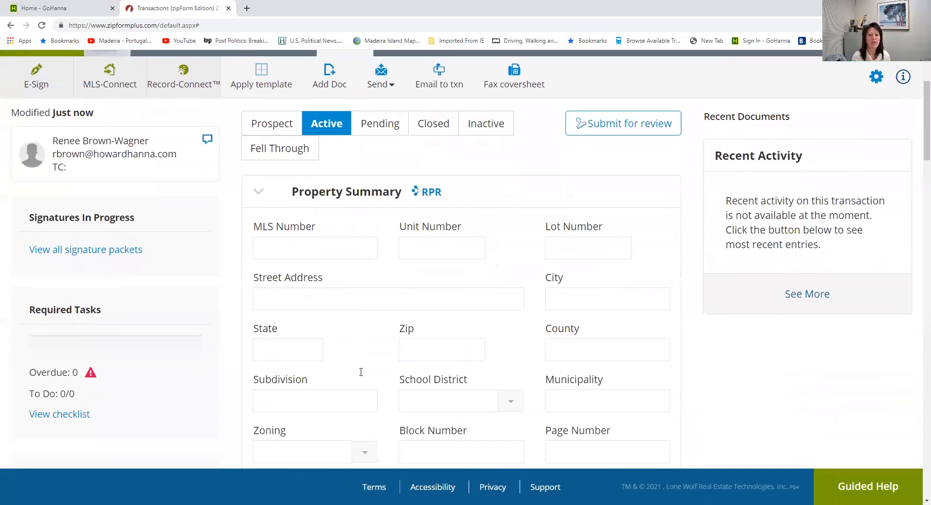
scroll(359, 377, up, 3)
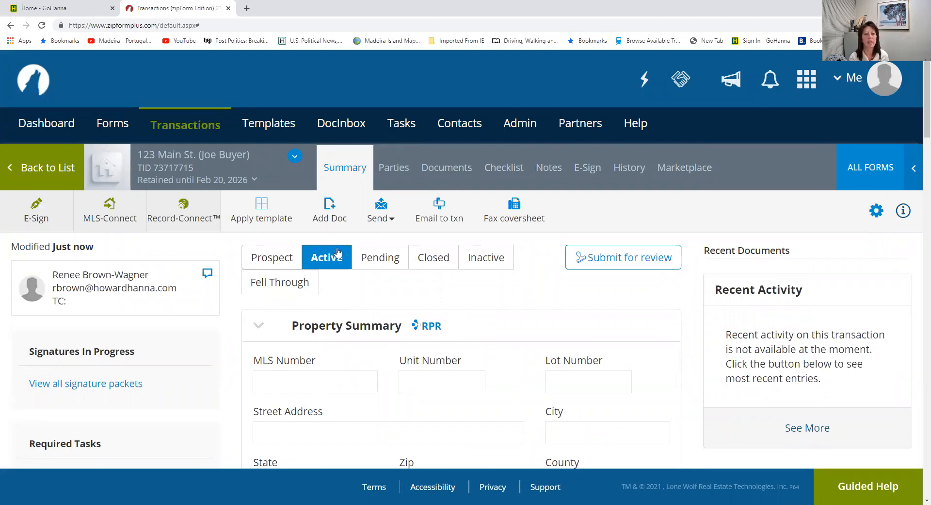
click(394, 175)
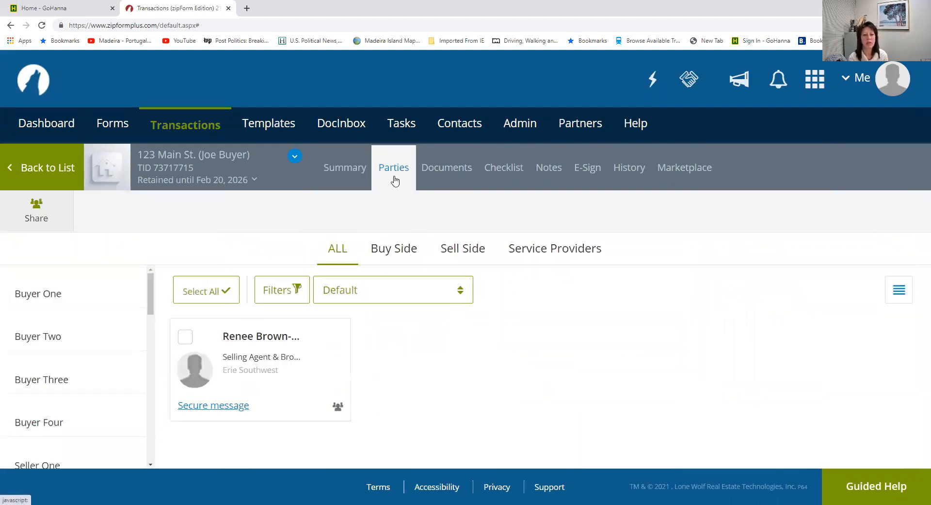
- Open the transaction's Working Documents folder and look through the forms it contains
click(445, 170)
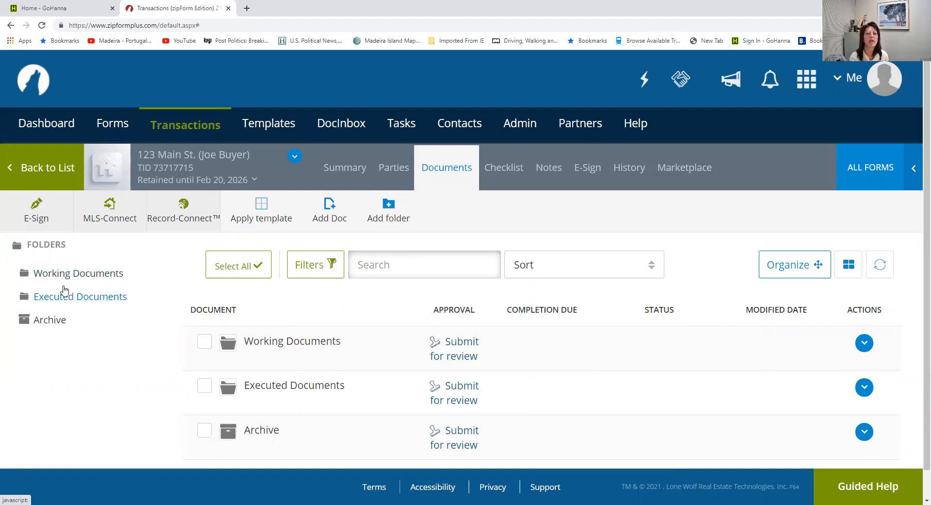
click(247, 342)
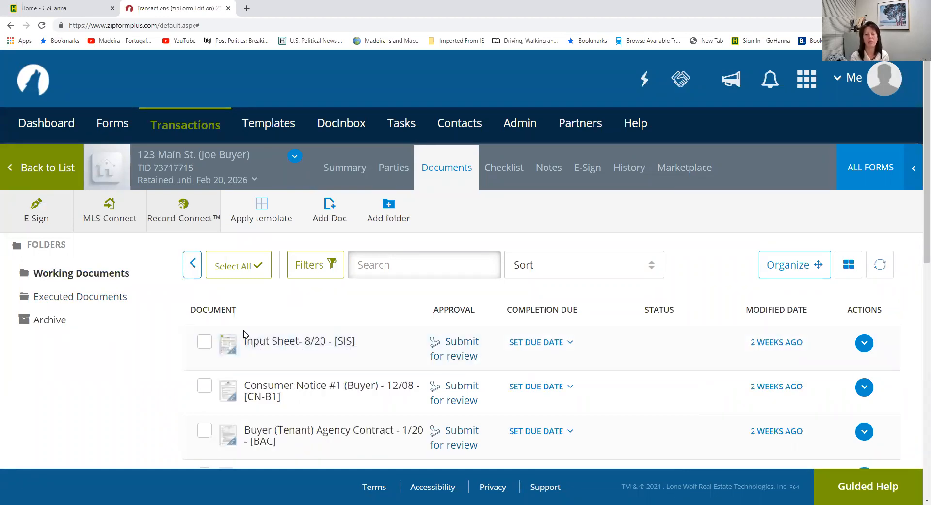
scroll(295, 323, down, 8)
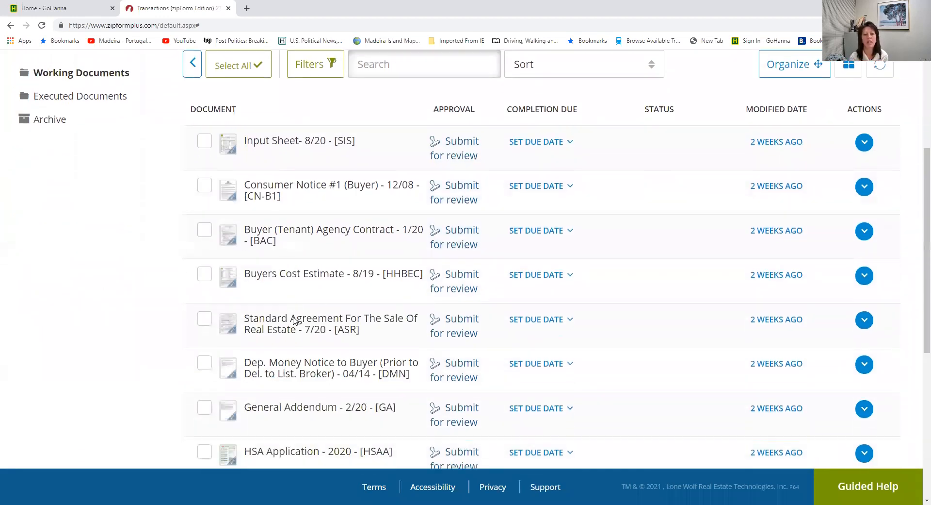
scroll(297, 324, down, 3)
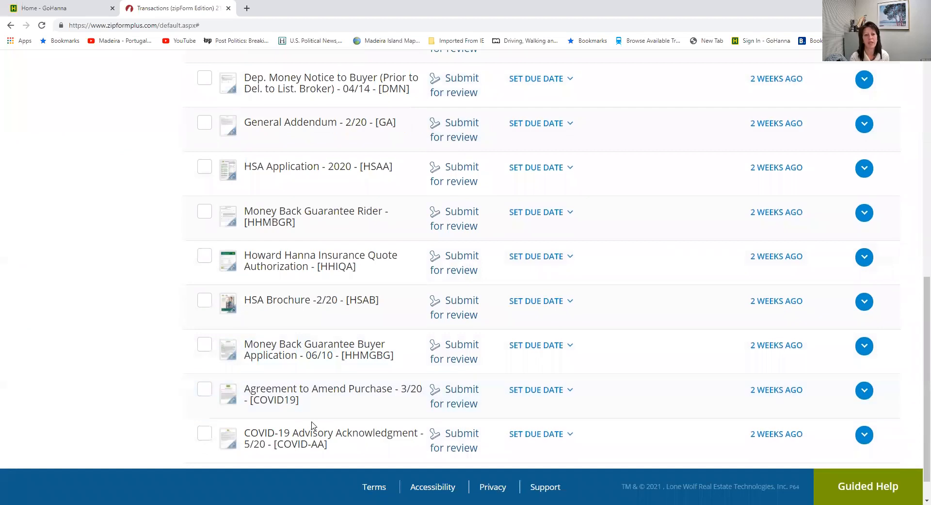
scroll(312, 425, up, 9)
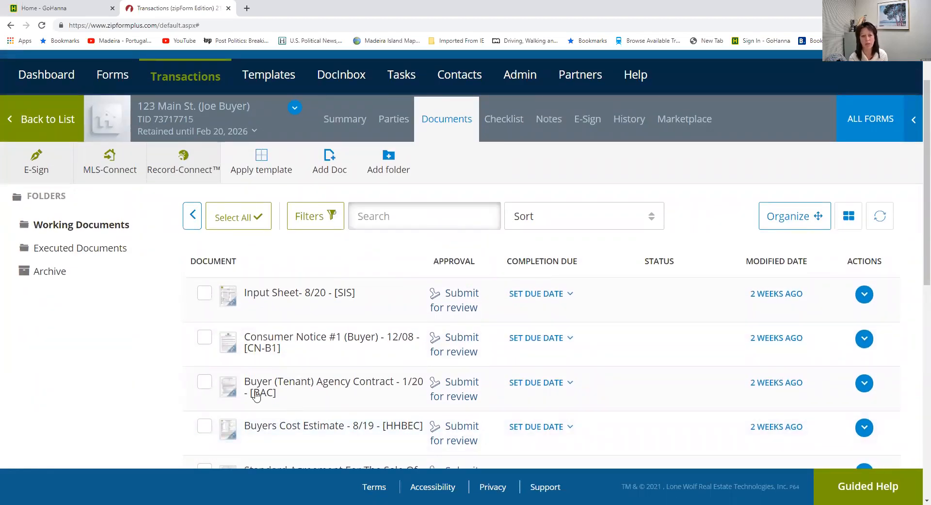
- Open the Input Sheet- 8/20 - [SIS] form and examine its fields down to the Sales Associate Information section
click(284, 293)
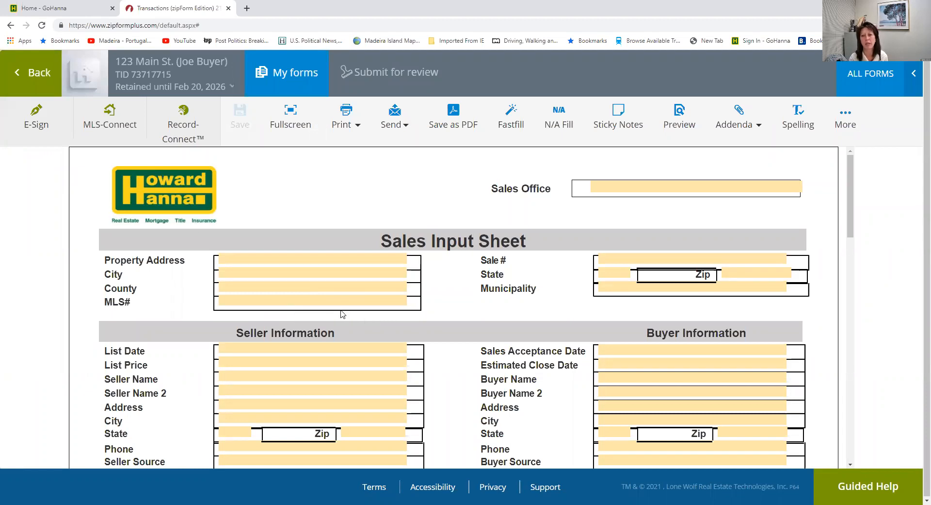
scroll(342, 317, down, 1)
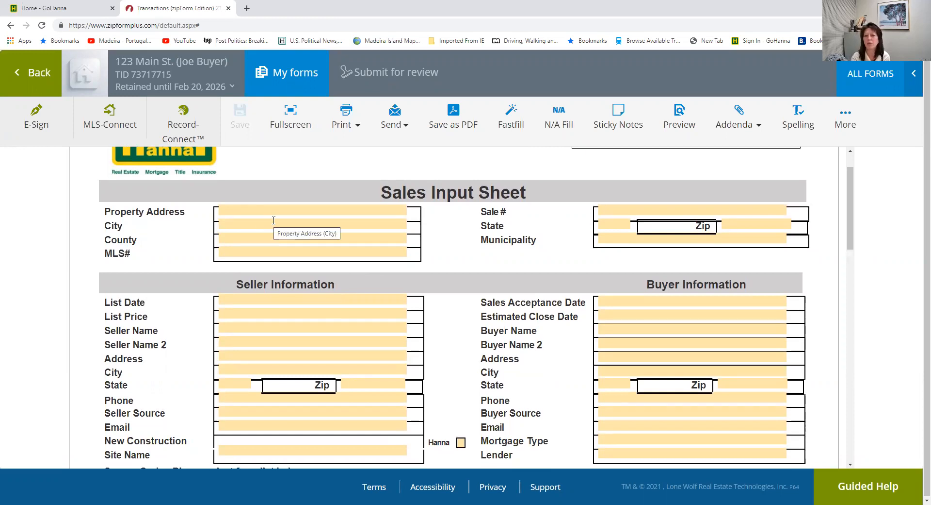
scroll(274, 267, down, 1)
scroll(272, 270, down, 1)
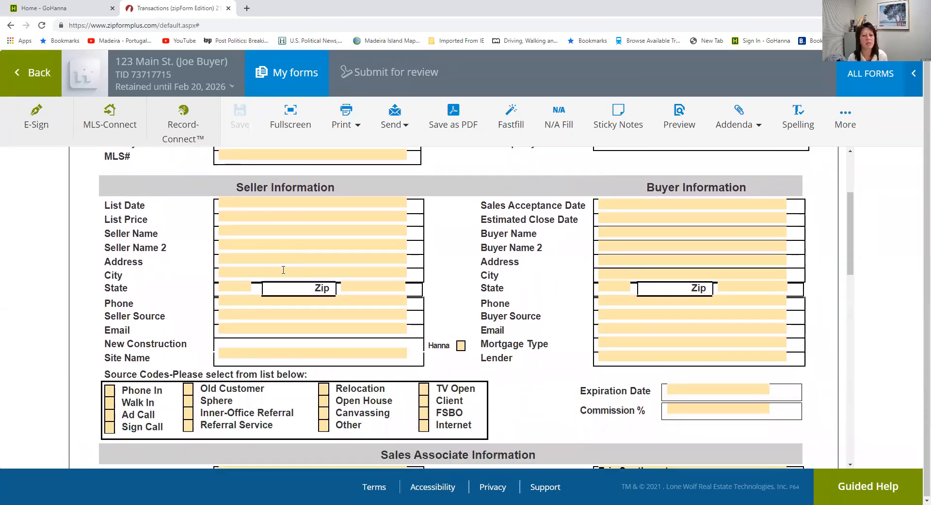
scroll(376, 262, down, 3)
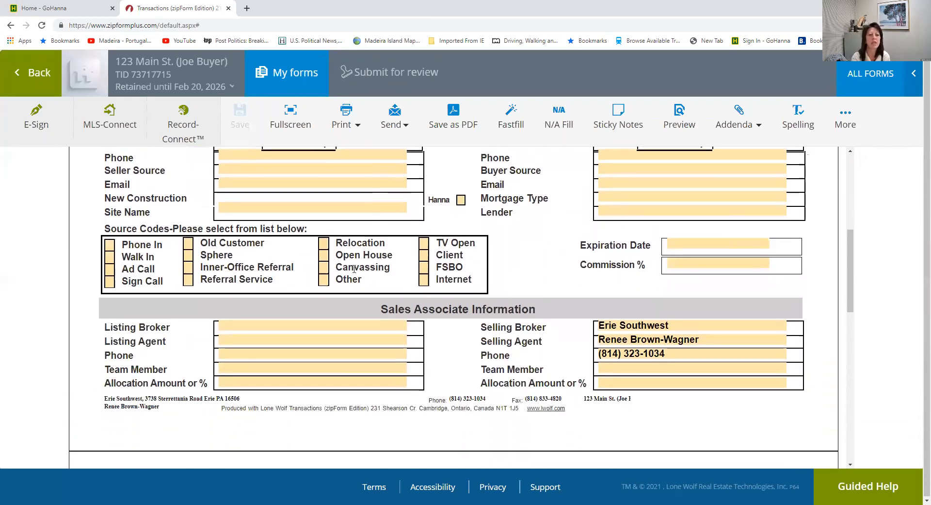
- Examine the rest of the input sheet, from Money/Sale through Referral, Home Warranty and Escrow/Title Information, and return to the transaction's documents
scroll(335, 286, down, 3)
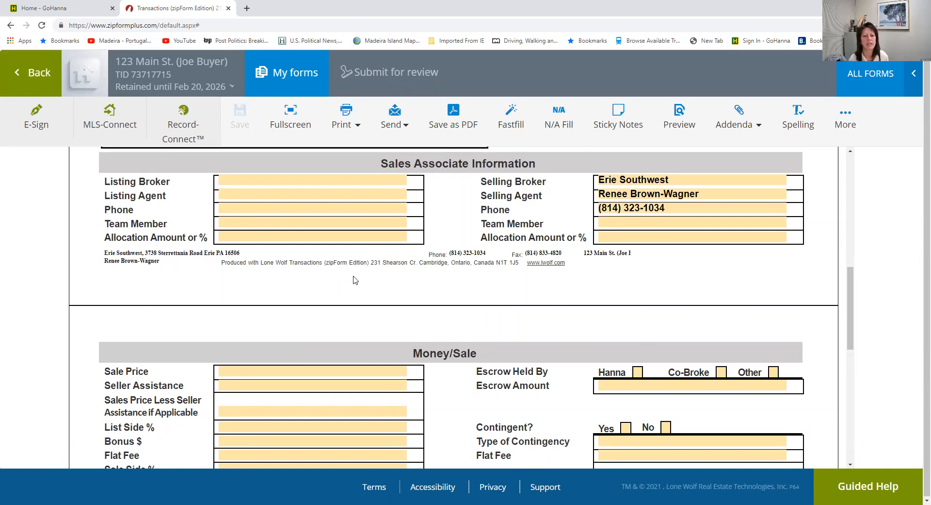
scroll(355, 281, down, 3)
scroll(330, 279, down, 4)
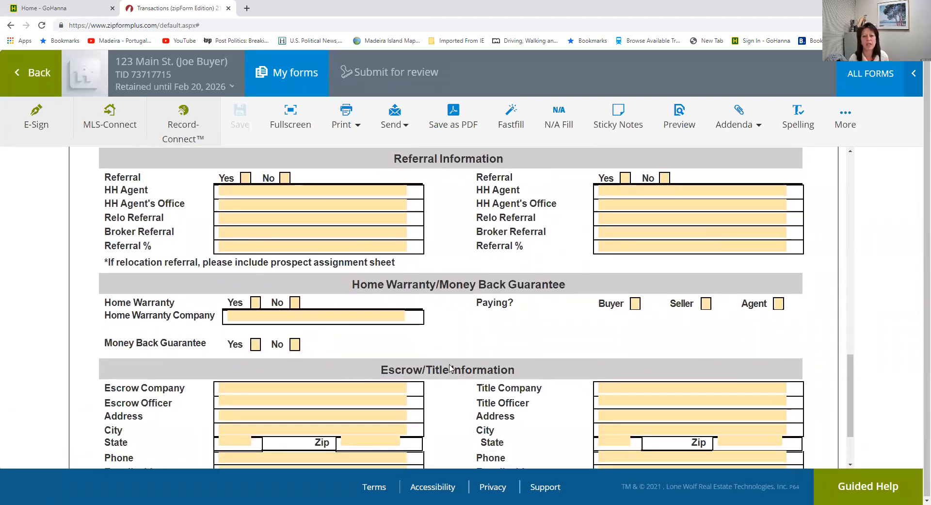
scroll(450, 367, down, 2)
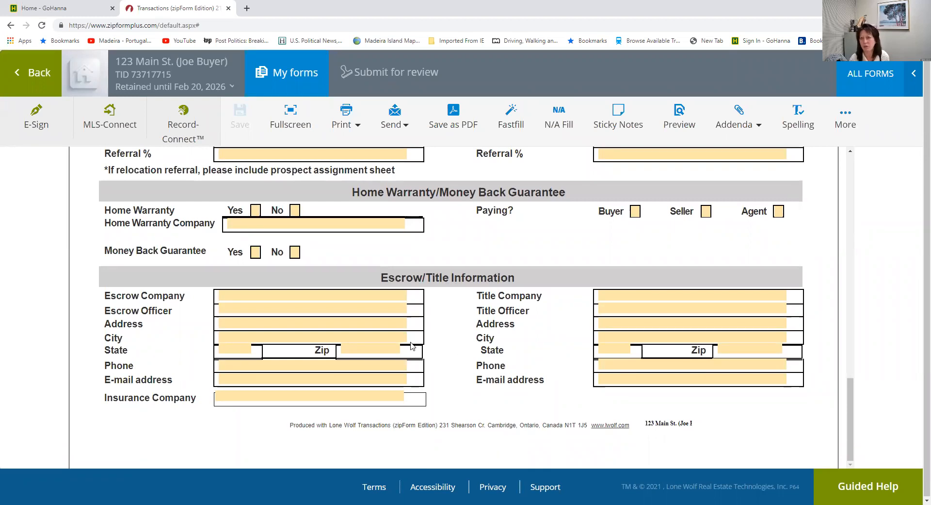
scroll(411, 346, up, 20)
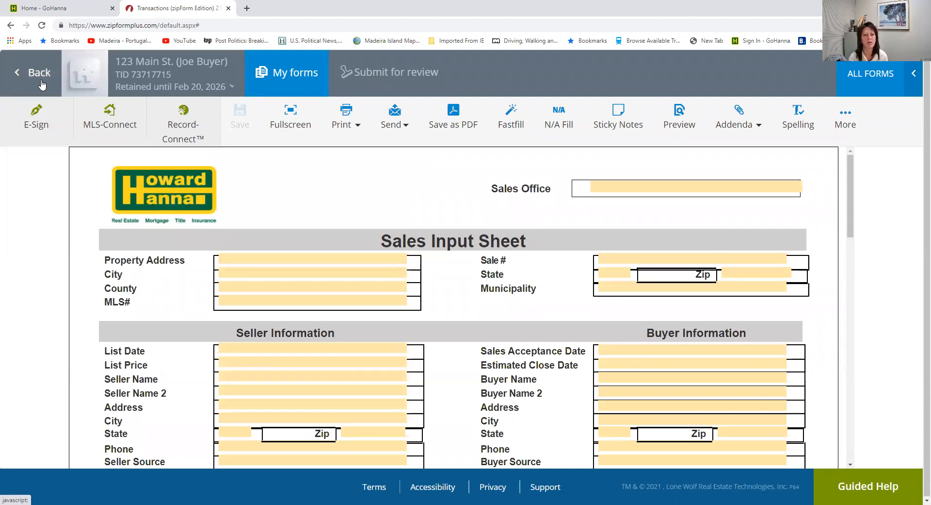
click(40, 83)
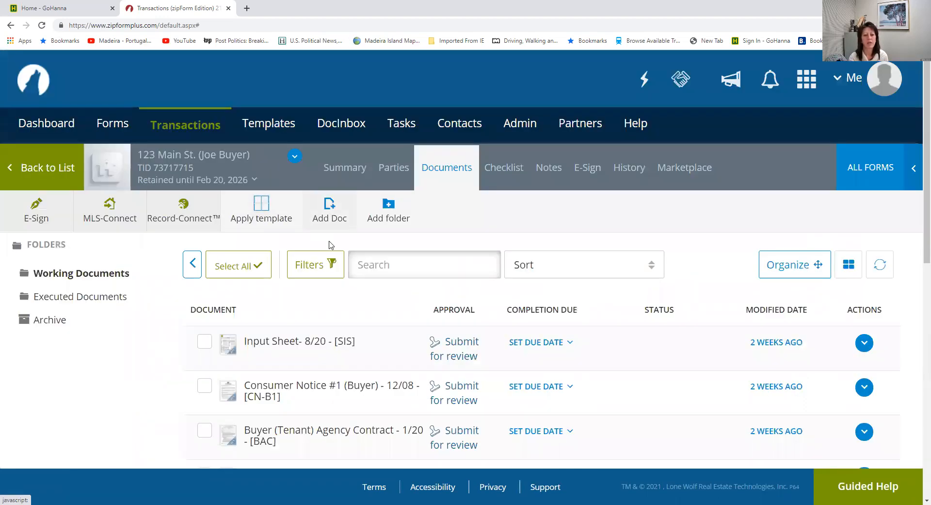
- Open the form libraries for the transaction, look over the available libraries beyond Howard Hanna, West Penn, and close them
scroll(366, 332, down, 1)
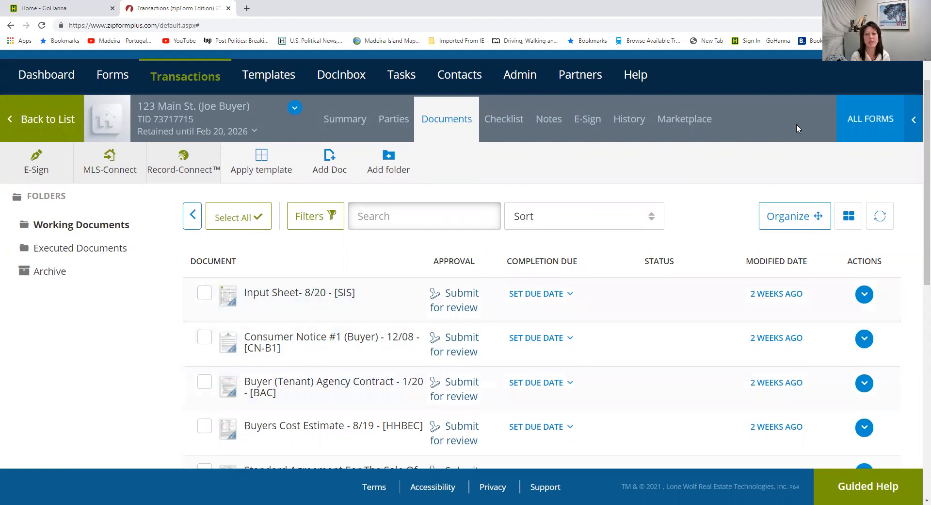
click(870, 128)
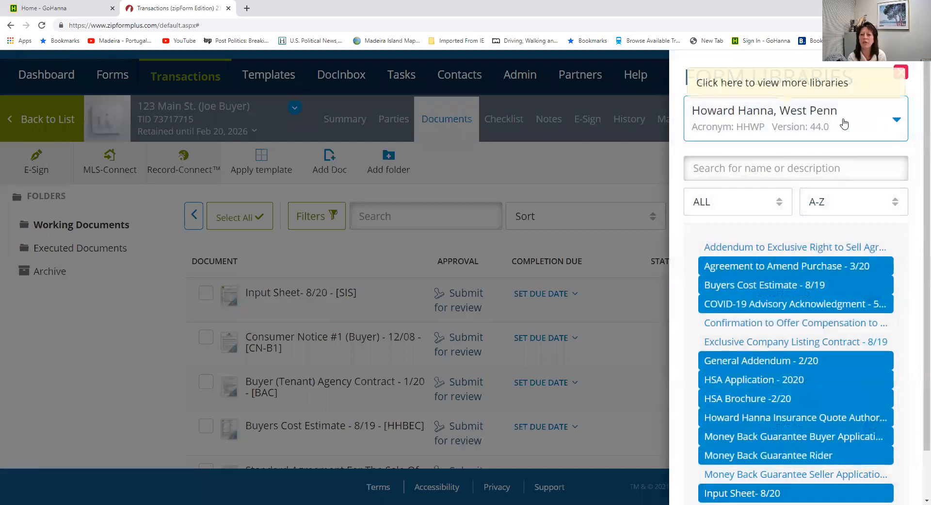
click(892, 122)
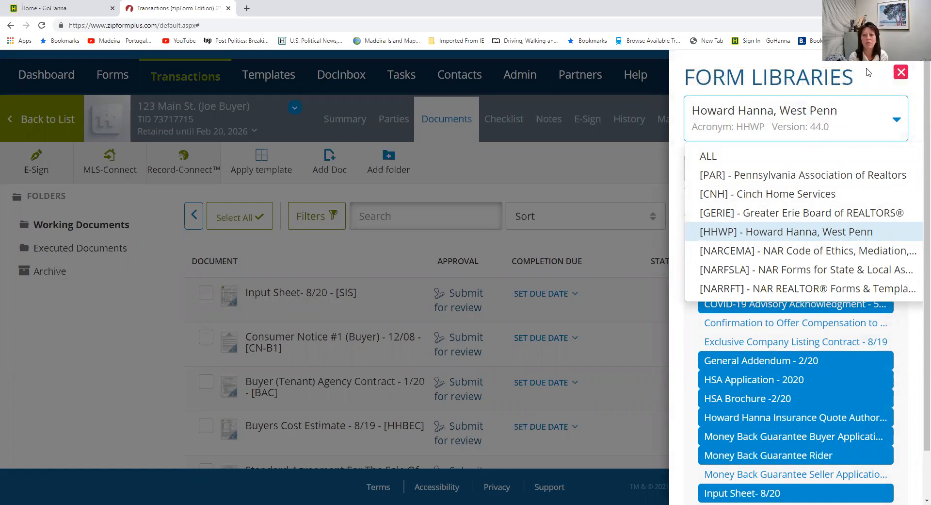
click(900, 73)
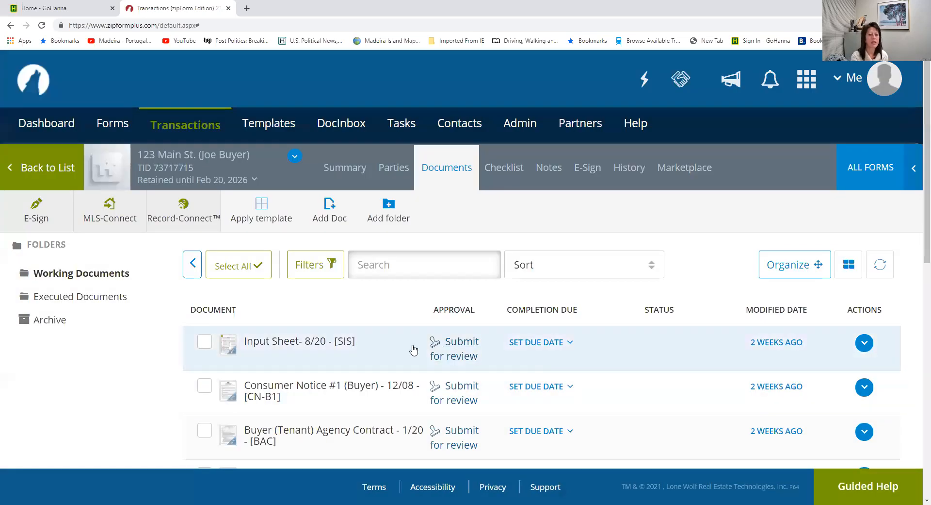
- Look through the working forms and move the Input Sheet- 8/20 - [SIS] into the Executed Documents folder
scroll(413, 349, down, 4)
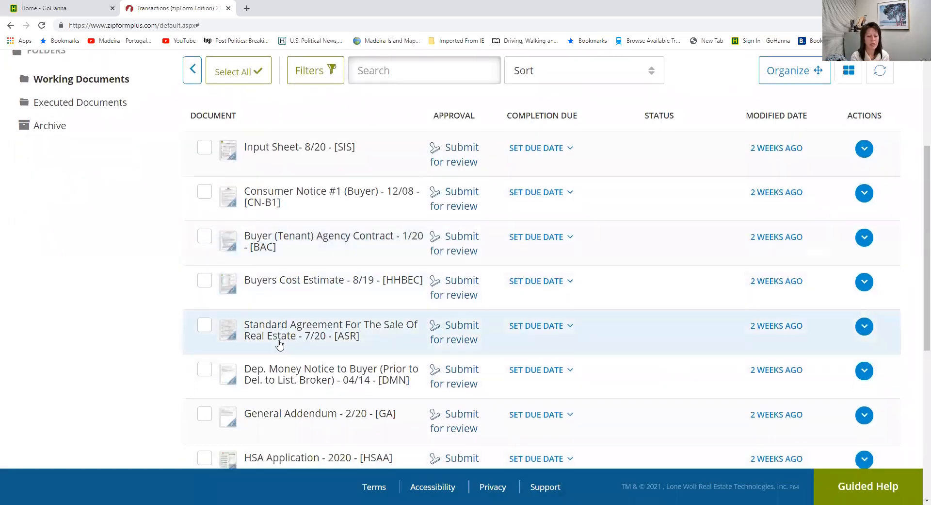
scroll(301, 342, down, 3)
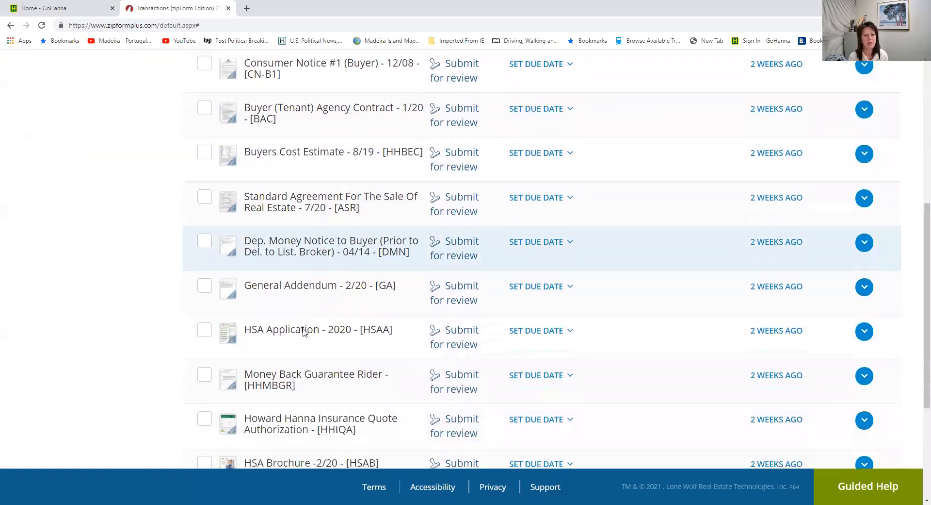
scroll(312, 374, up, 7)
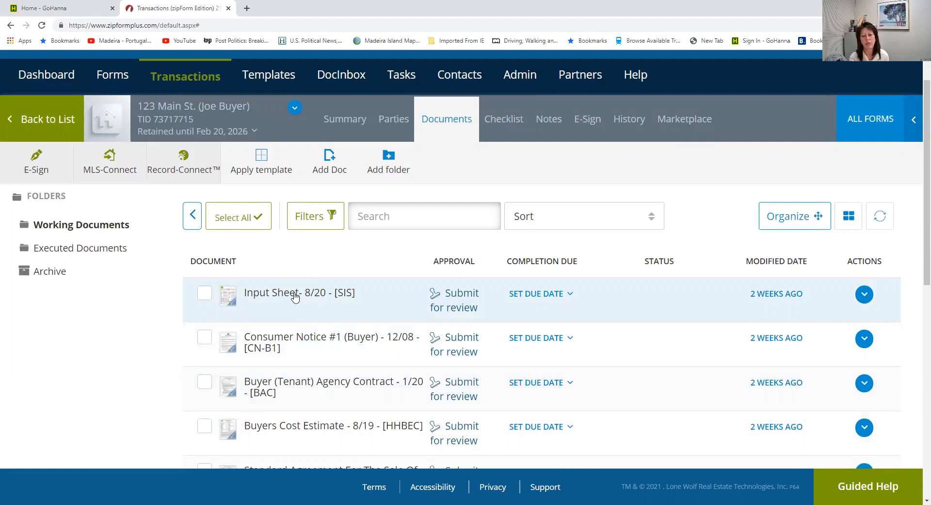
drag(295, 297, 111, 240)
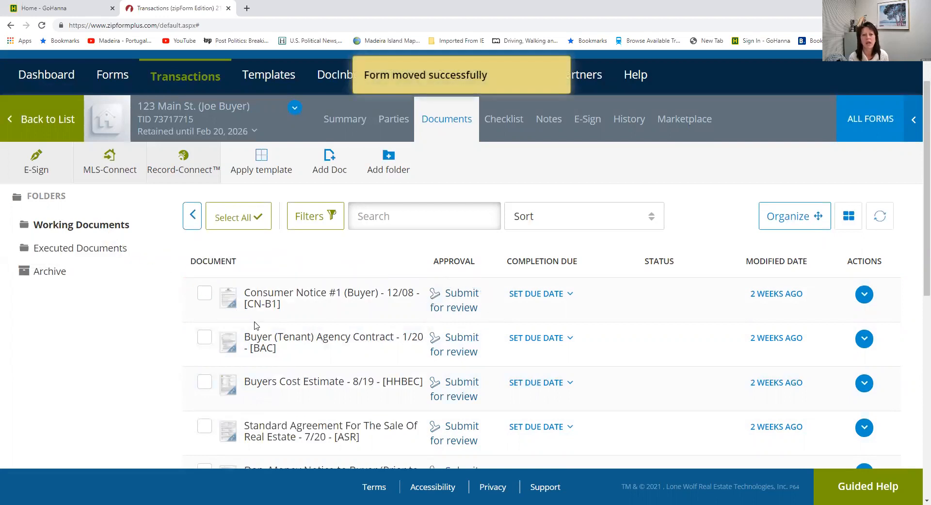
- Move the Consumer Notice #1 (Buyer) - 12/08 - [CN-B1] form into Executed Documents using its document options
click(205, 293)
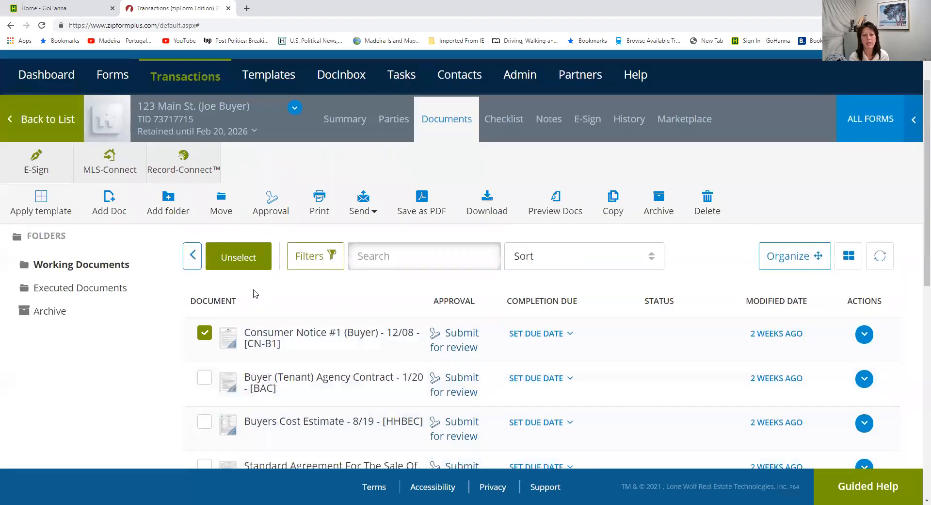
click(864, 334)
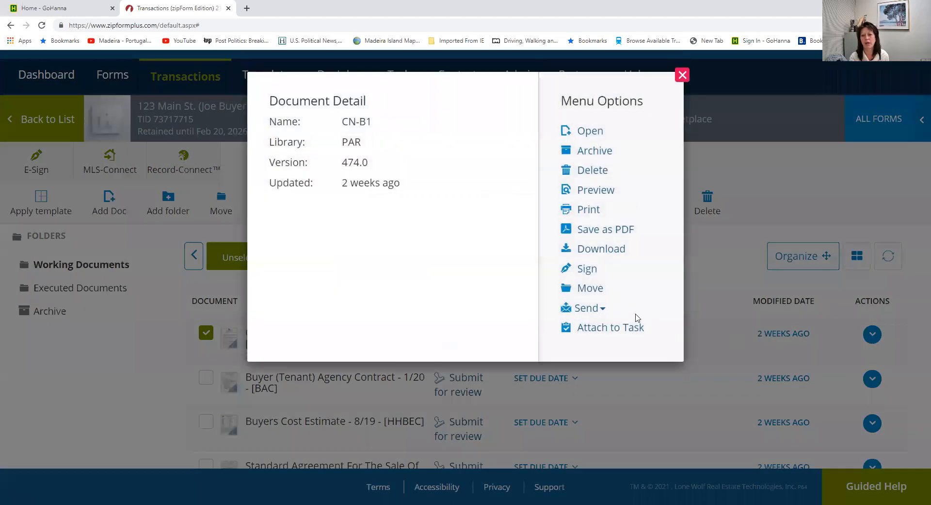
click(589, 288)
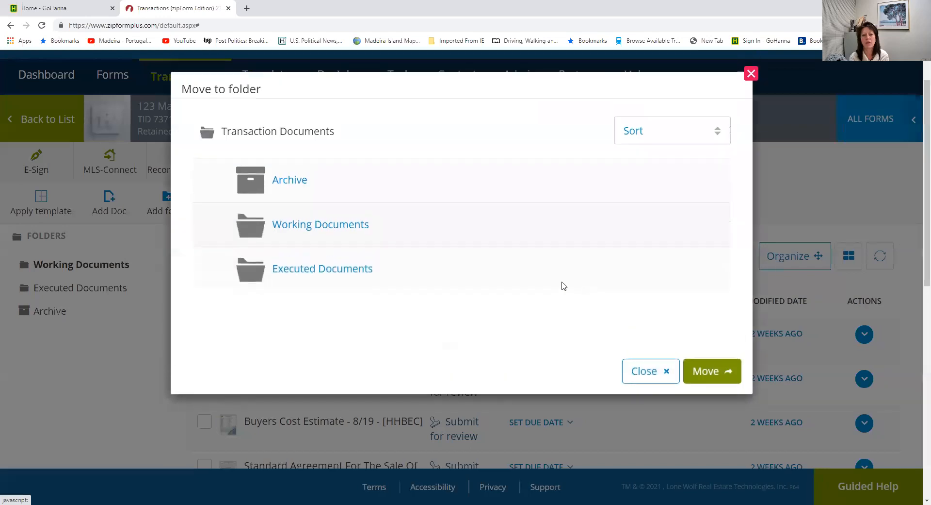
click(364, 272)
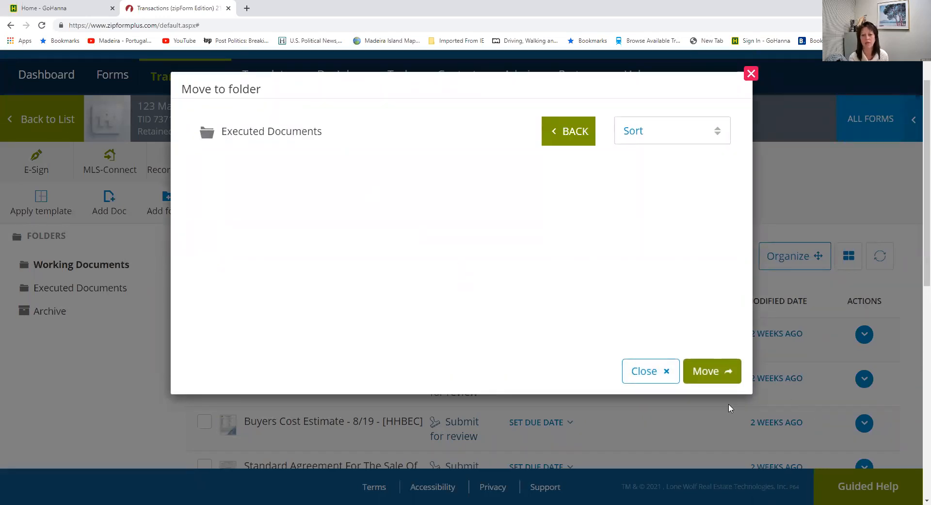
click(711, 371)
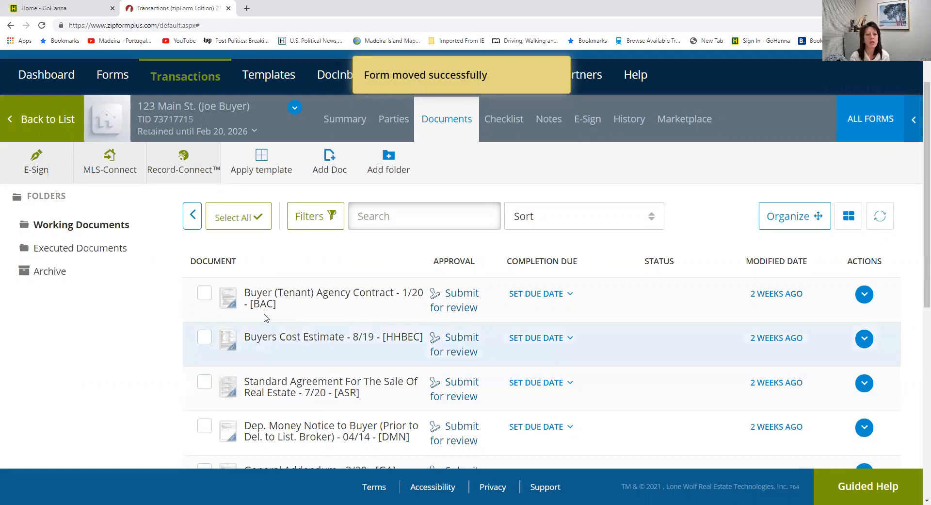
- Move the seven consecutive forms from Buyer (Tenant) Agency Contract [BAC] through Money Back Guarantee Rider [HHMBGR] together into the Executed Documents folder
click(205, 294)
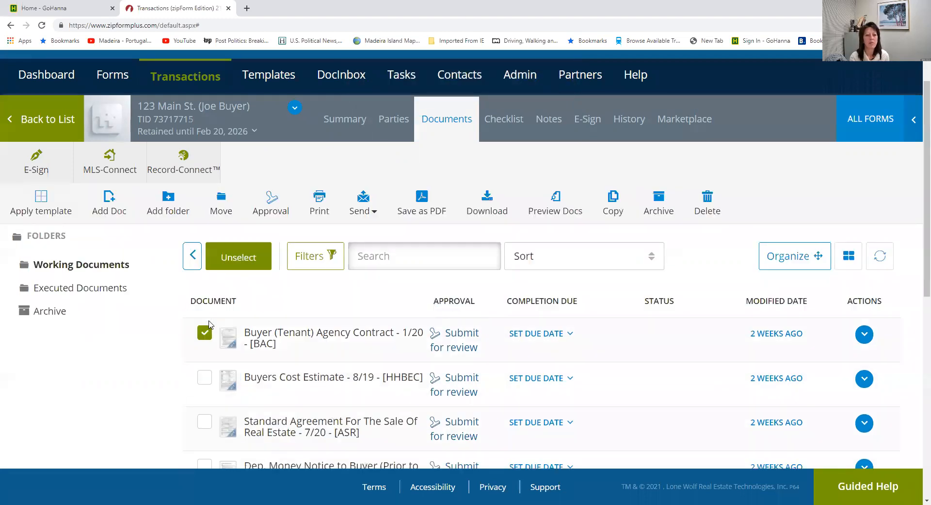
click(205, 378)
scroll(271, 330, down, 4)
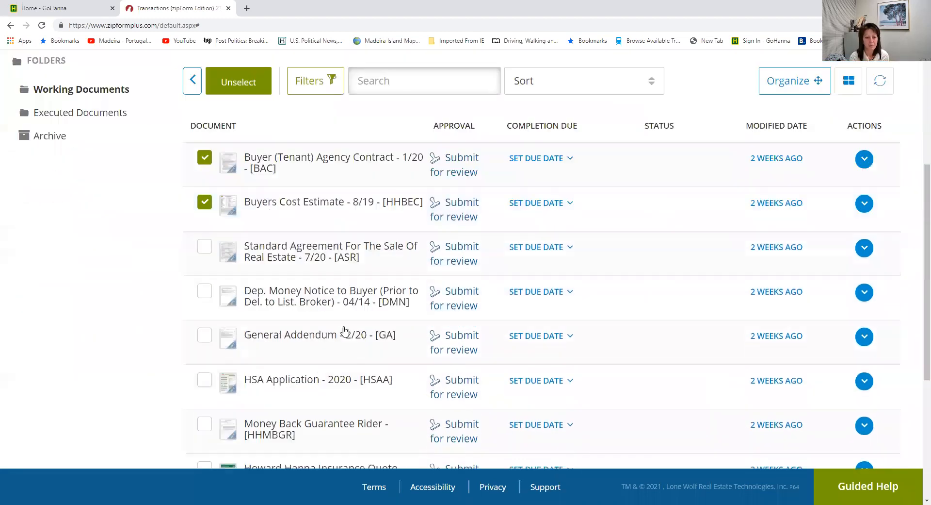
scroll(262, 230, up, 3)
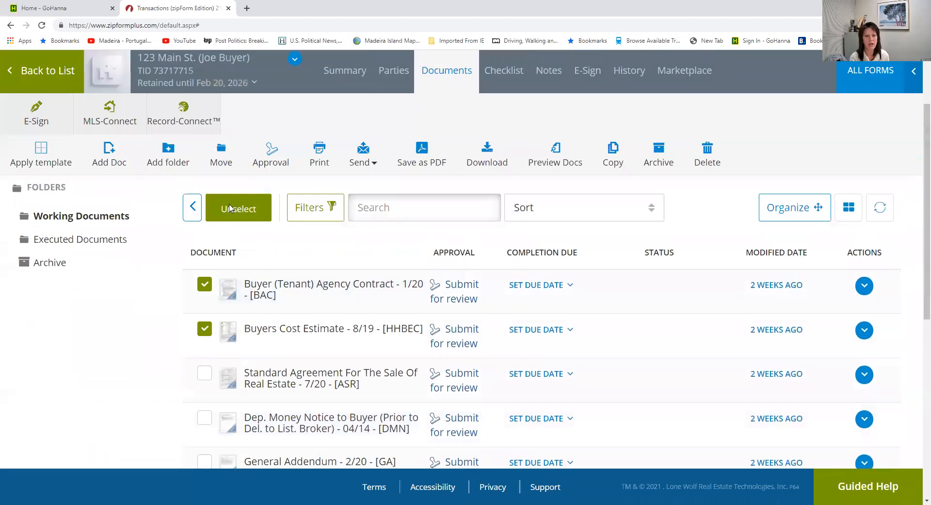
scroll(277, 318, down, 2)
click(204, 276)
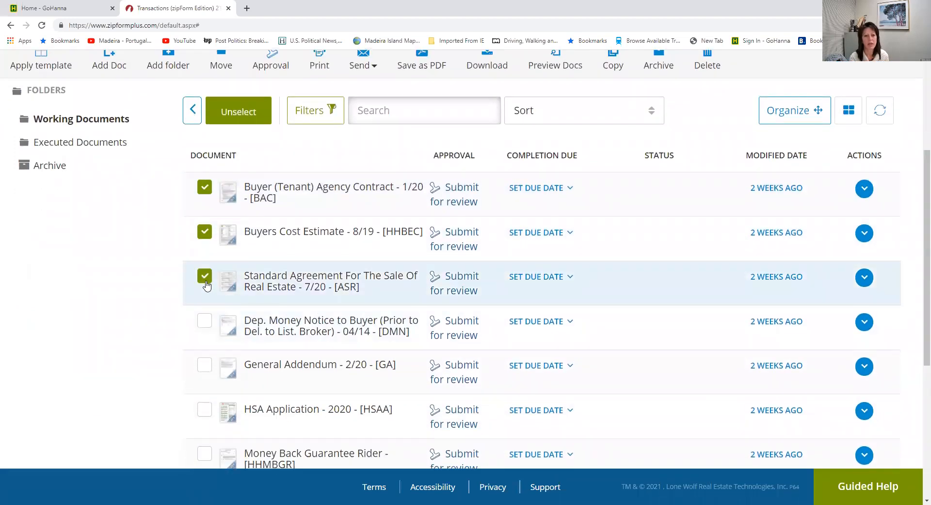
click(205, 321)
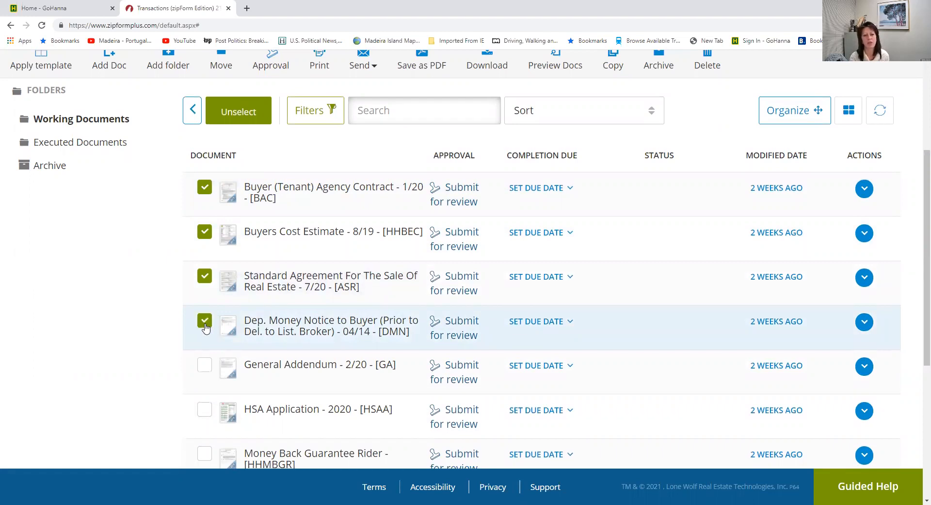
click(205, 366)
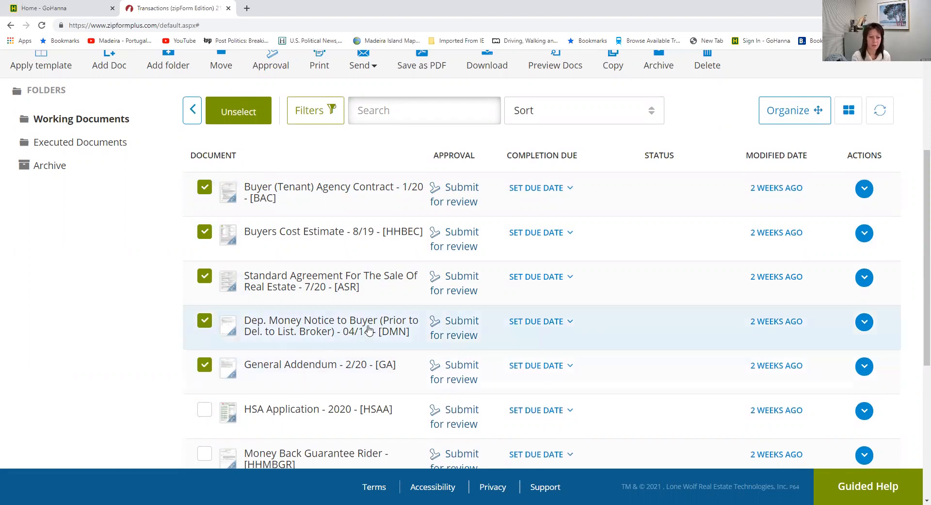
scroll(315, 330, down, 3)
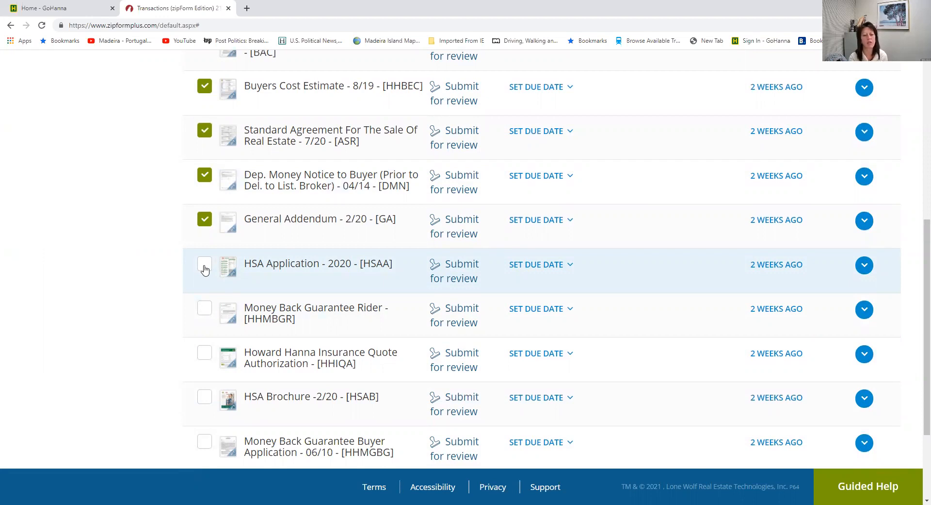
click(205, 270)
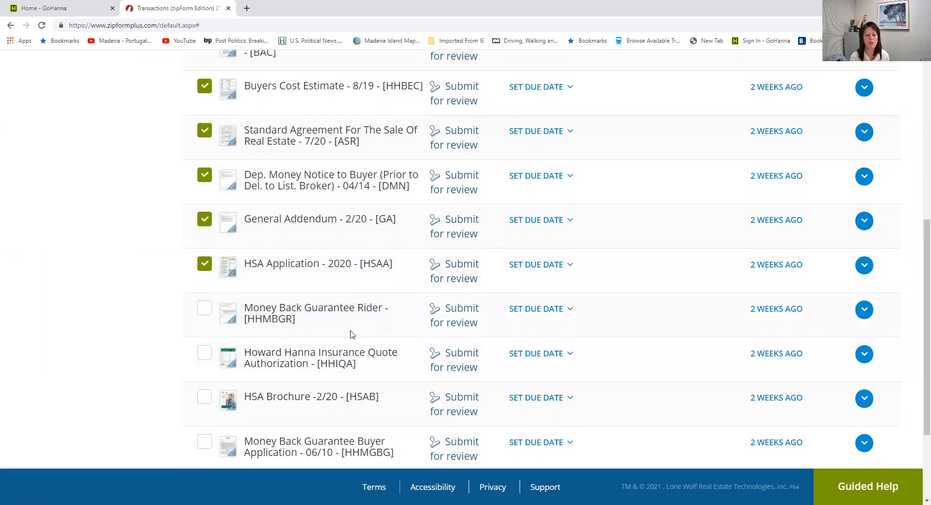
click(204, 310)
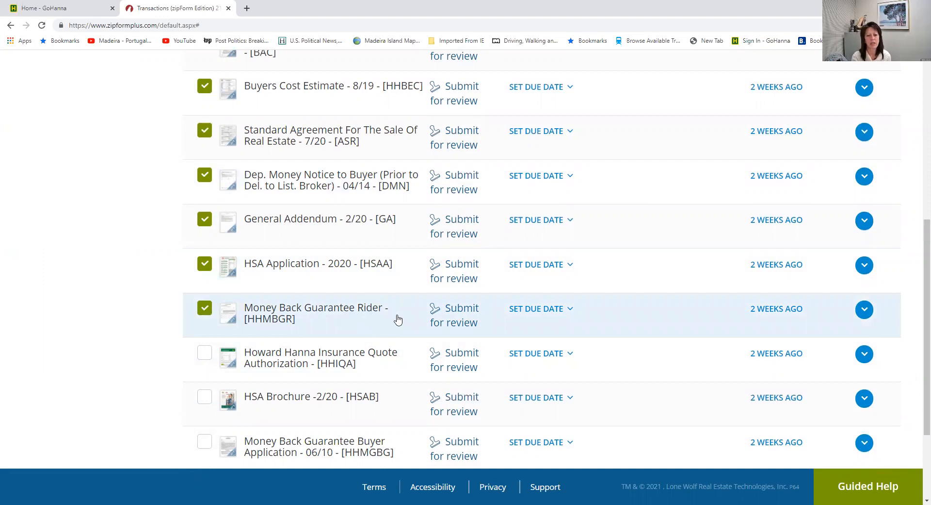
scroll(397, 318, down, 3)
scroll(402, 321, up, 6)
scroll(401, 322, up, 3)
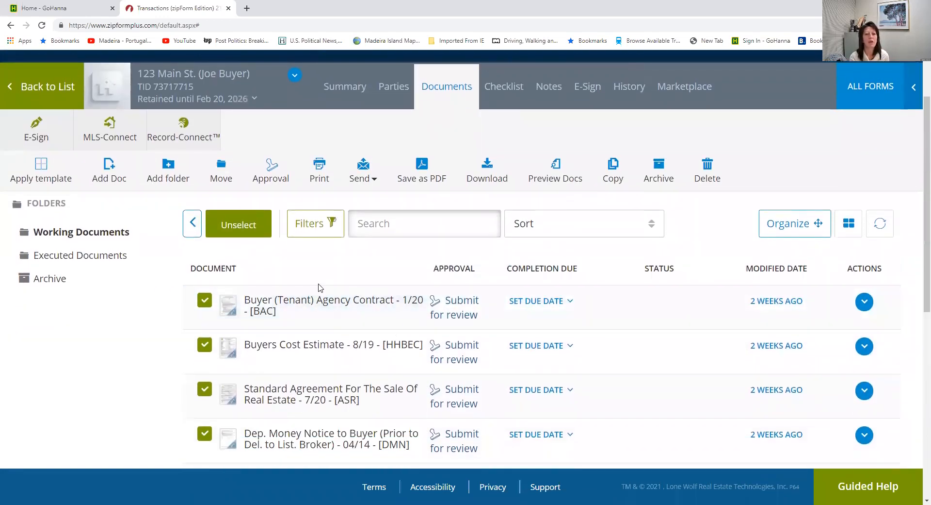
click(223, 178)
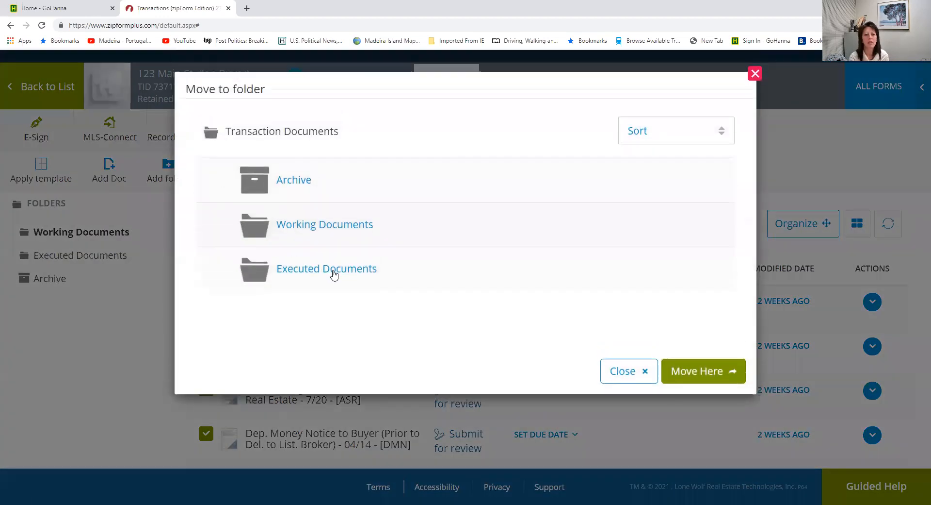
click(334, 272)
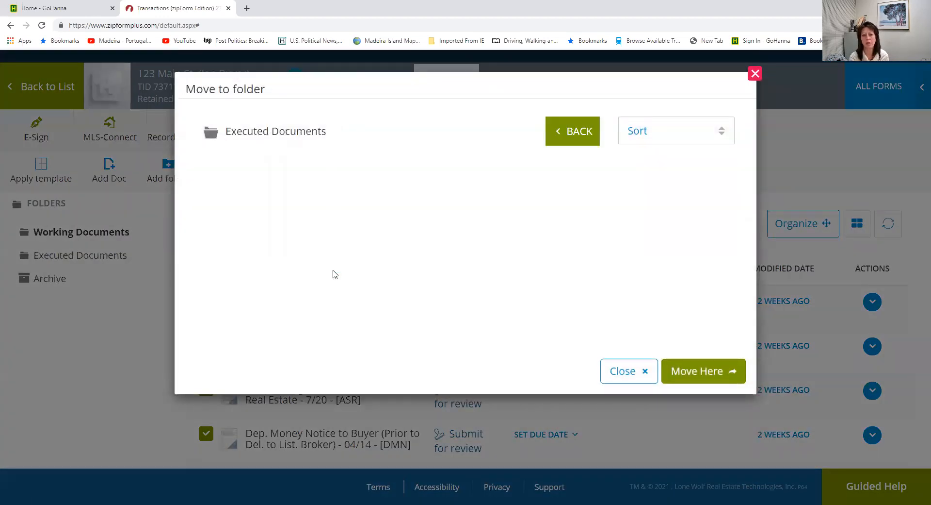
click(713, 371)
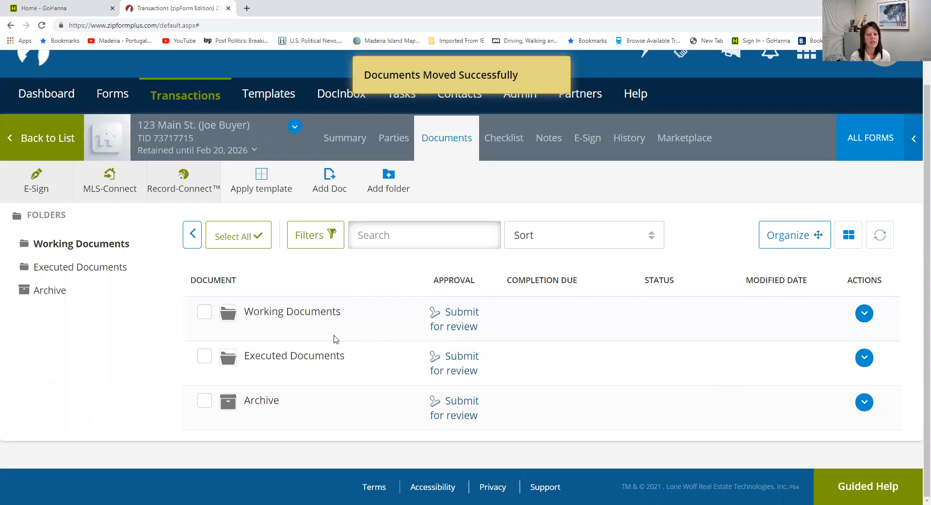
- Check which forms remain in the Working Documents folder, and open the Executed Documents folder to view the moved forms
click(301, 317)
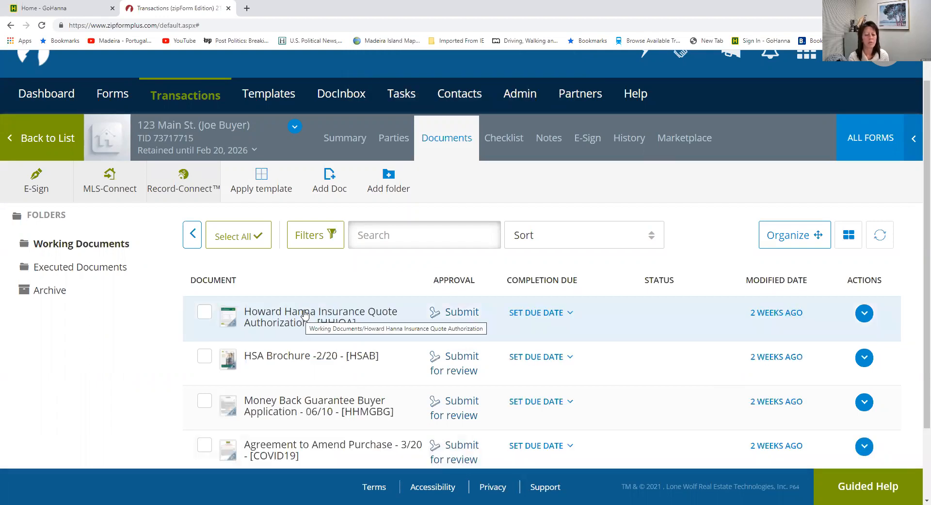
scroll(306, 315, down, 2)
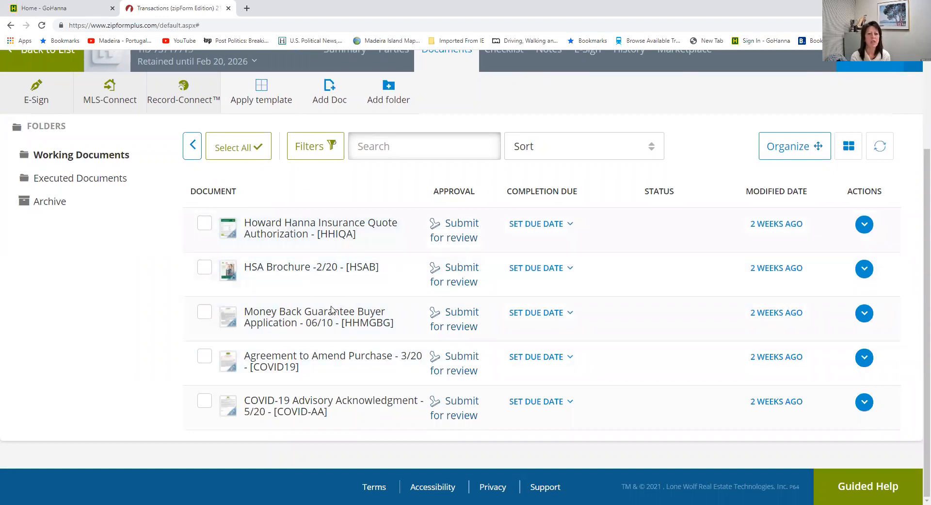
scroll(345, 329, up, 2)
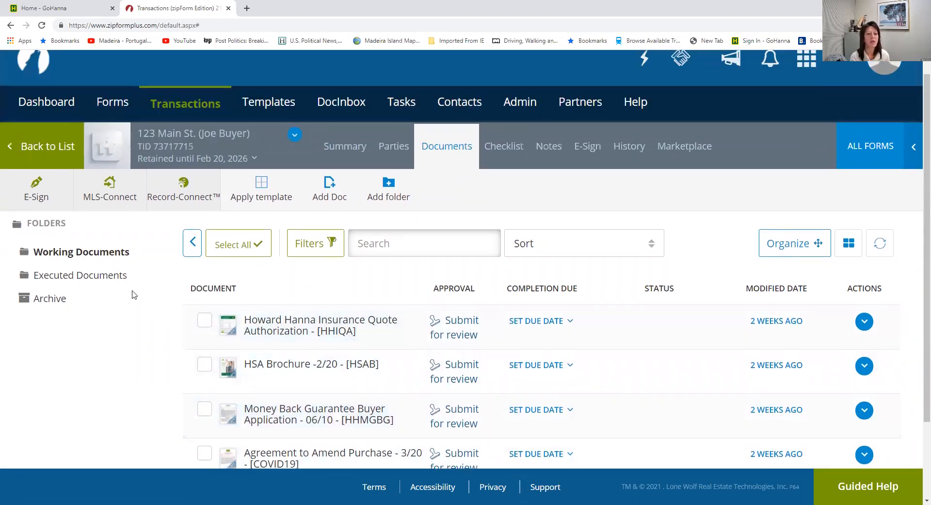
click(98, 275)
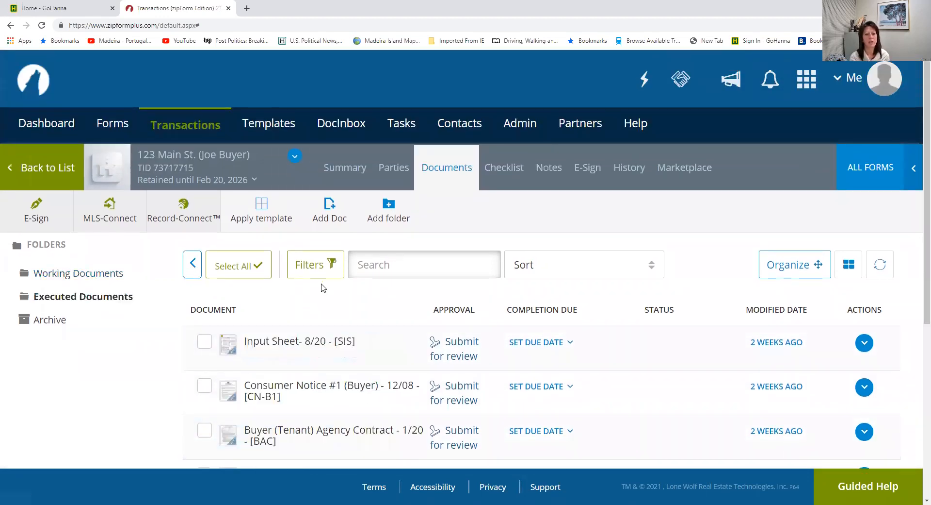
- Look through all the forms in the Executed Documents folder
scroll(354, 309, down, 2)
scroll(330, 281, down, 3)
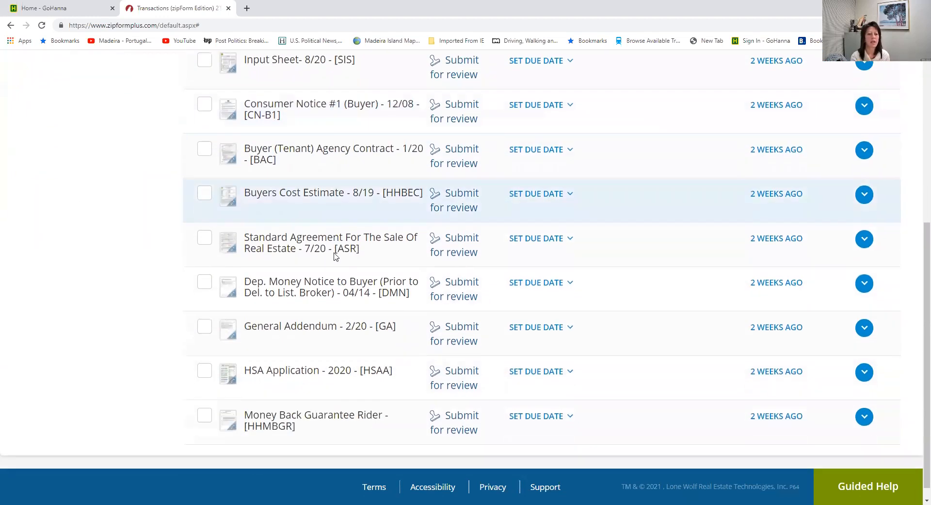
scroll(412, 374, up, 5)
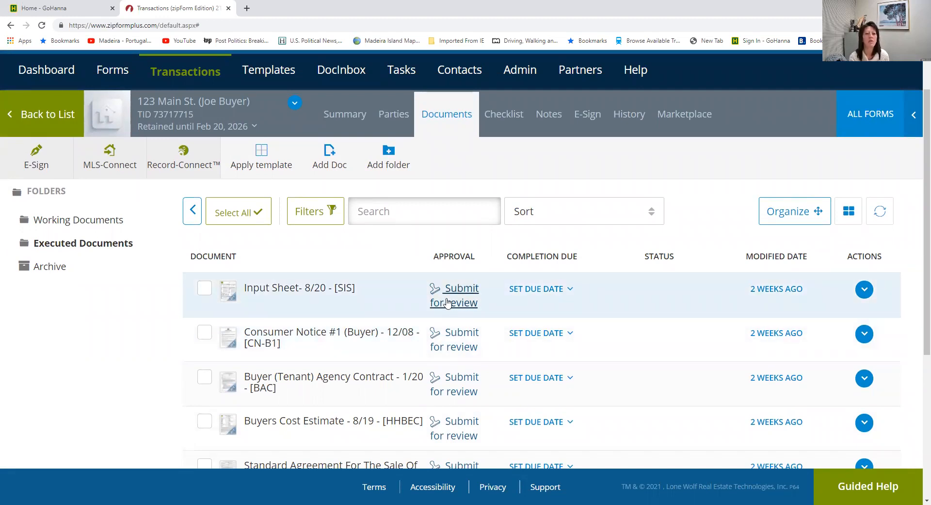
- Submit the whole transaction for review with the Needs Review stamp and the comment "The sellers disclosure will added when it is sent back signed"
click(342, 118)
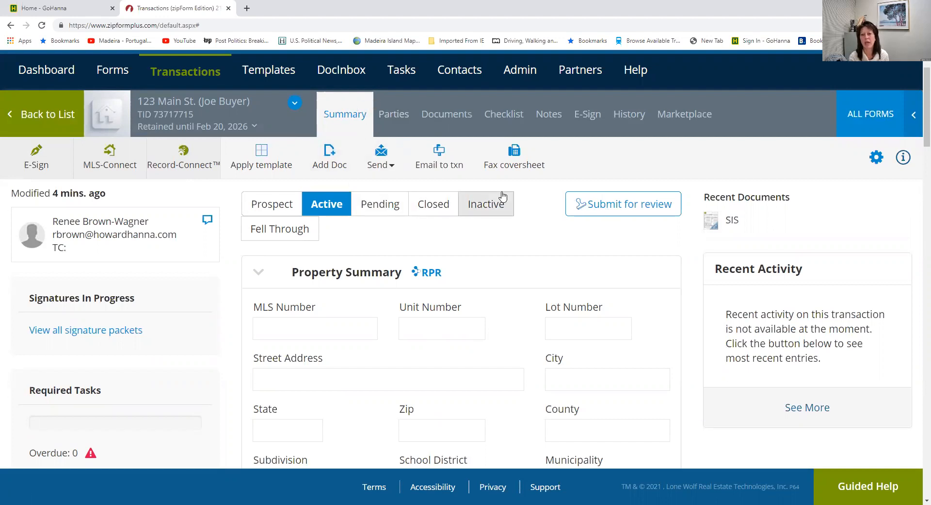
click(602, 206)
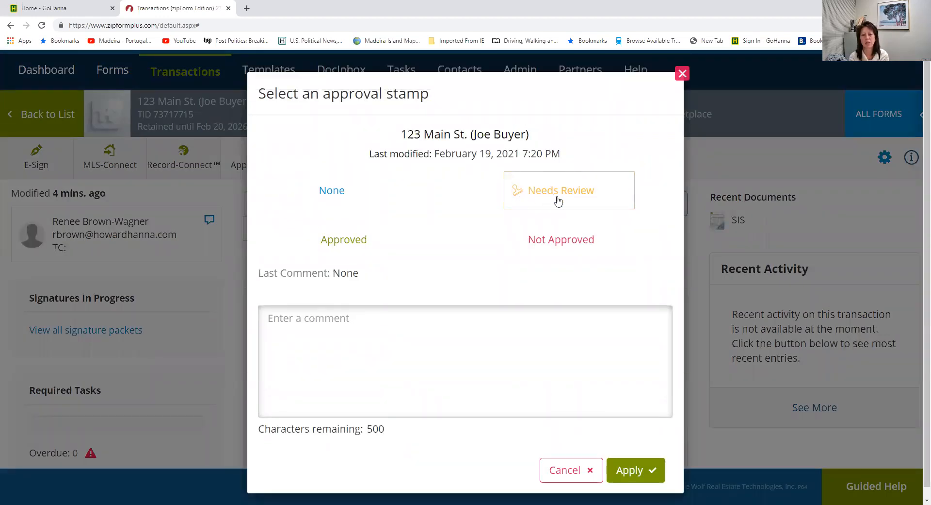
click(615, 195)
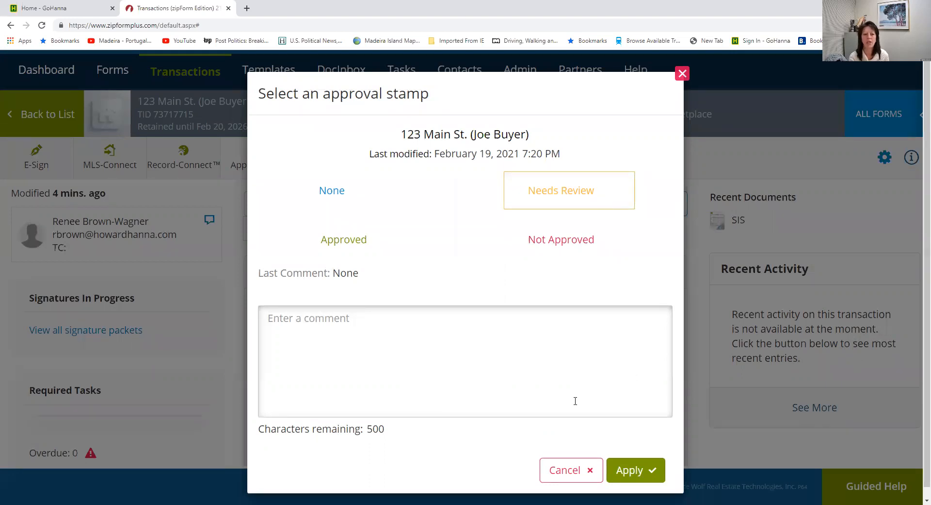
click(389, 326)
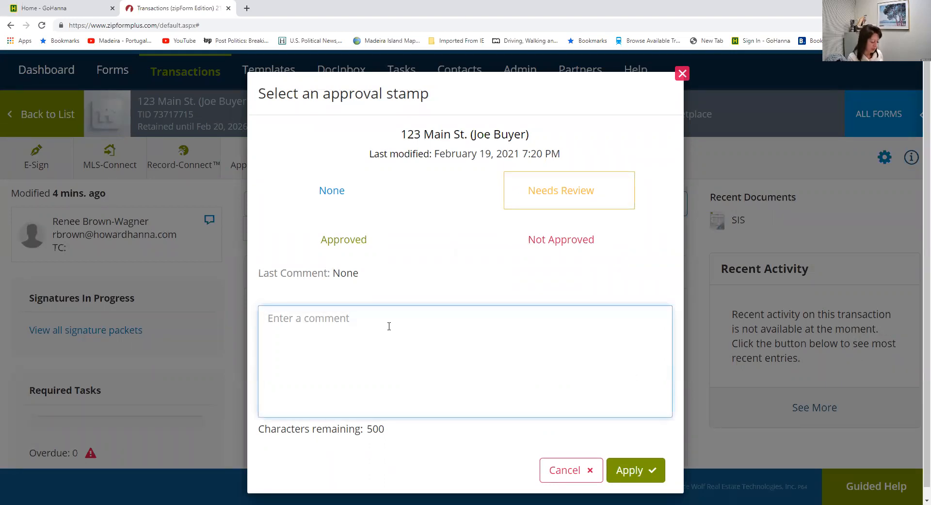
text(The )
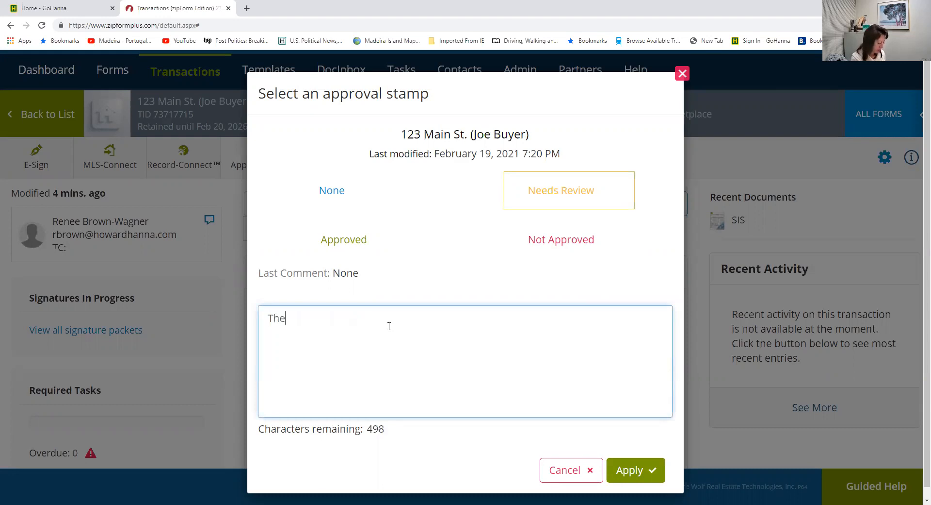
text(selers disclosure )
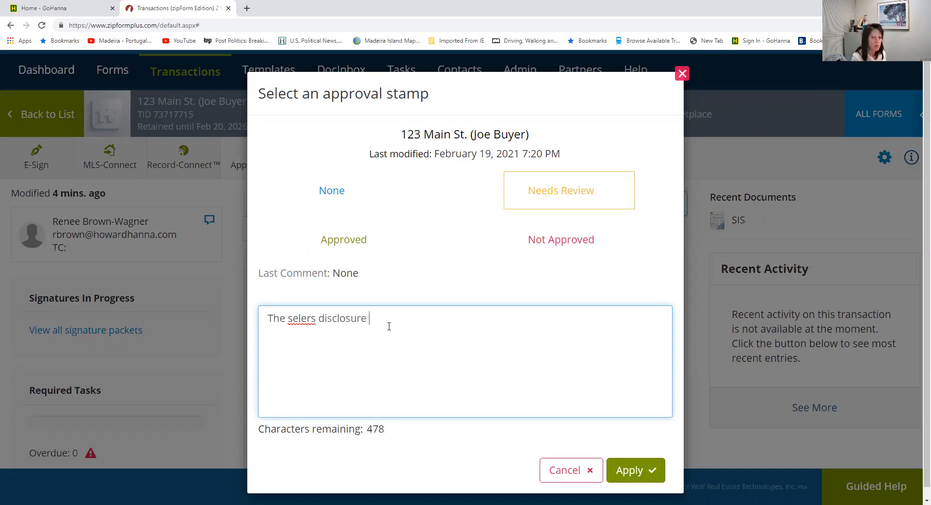
text(will added when it is sent bac)
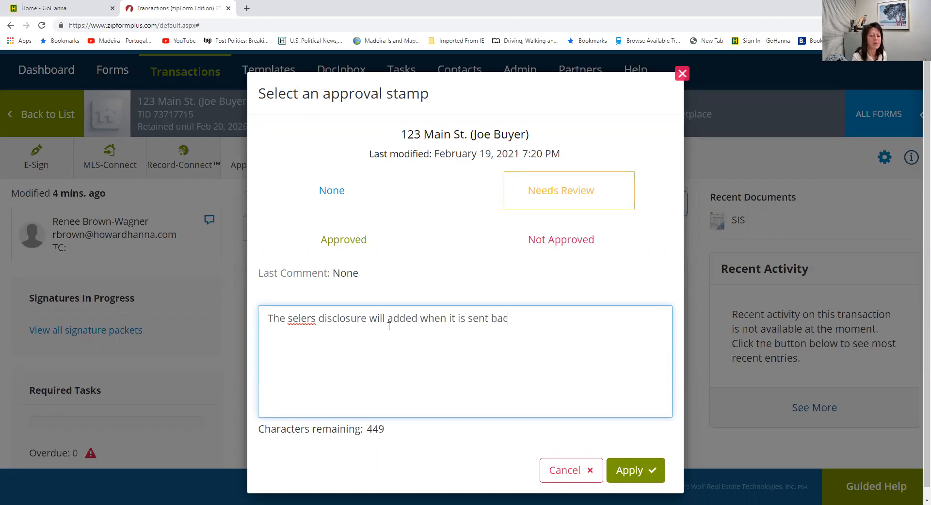
text(k signed)
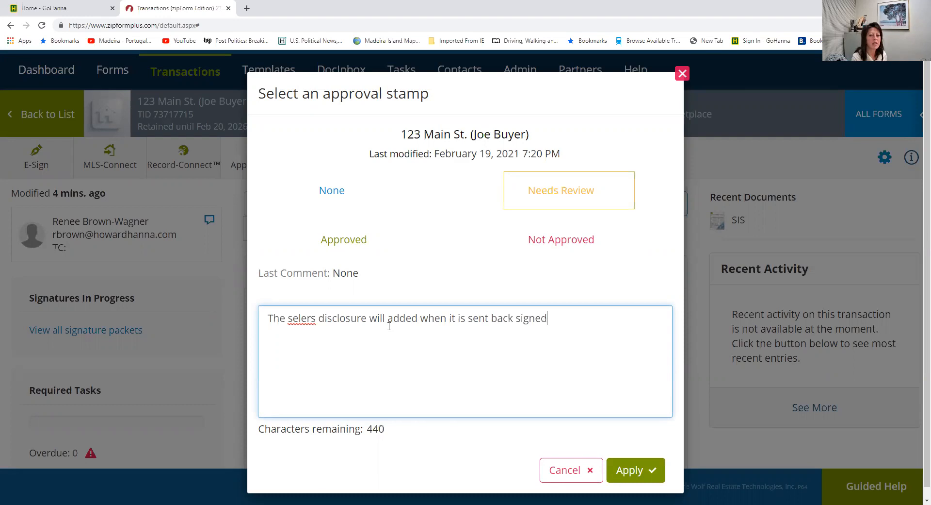
click(300, 318)
text(l)
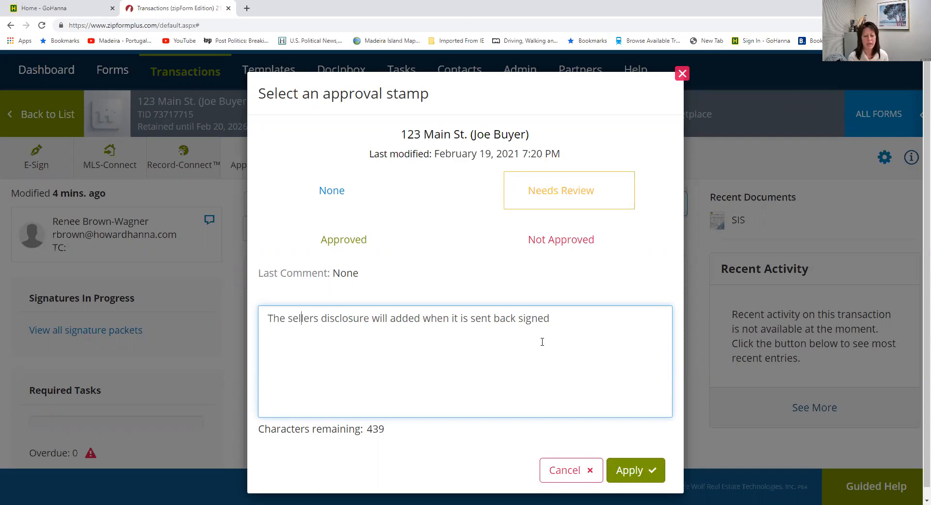
click(638, 466)
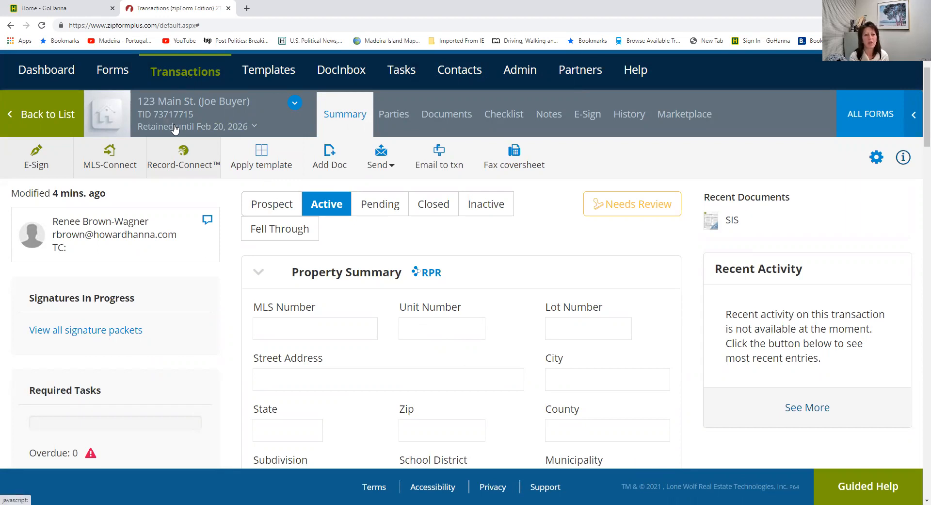
- Check the buyer transaction in the transaction list, and open it from the dashboard's report of transactions to approve
click(181, 76)
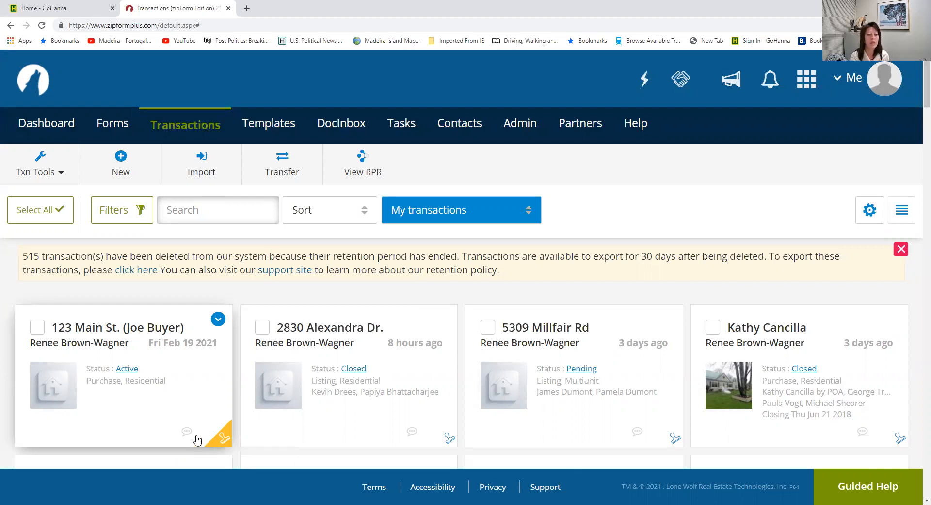
click(55, 129)
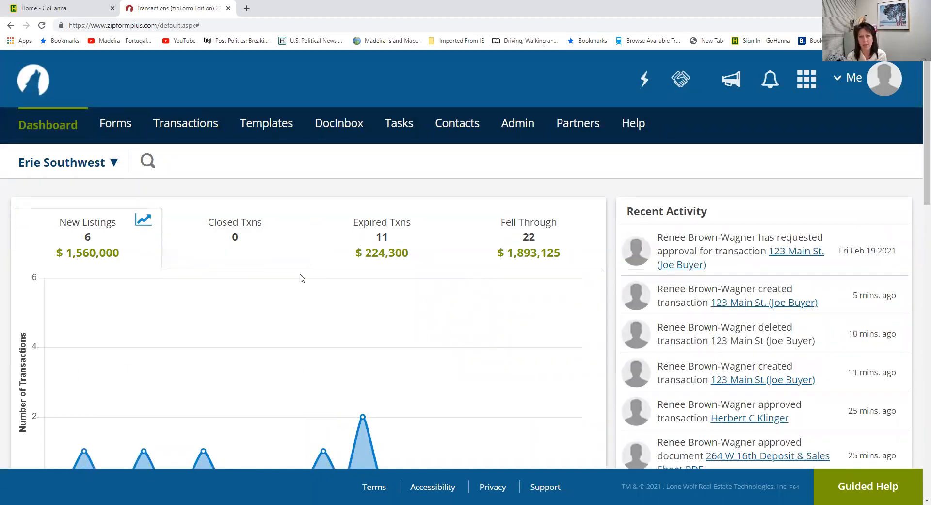
scroll(303, 277, down, 5)
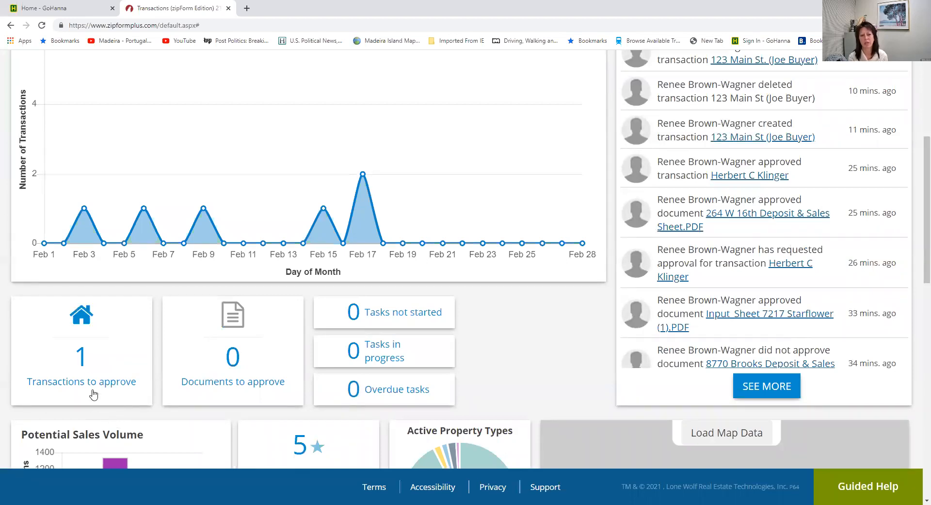
click(83, 364)
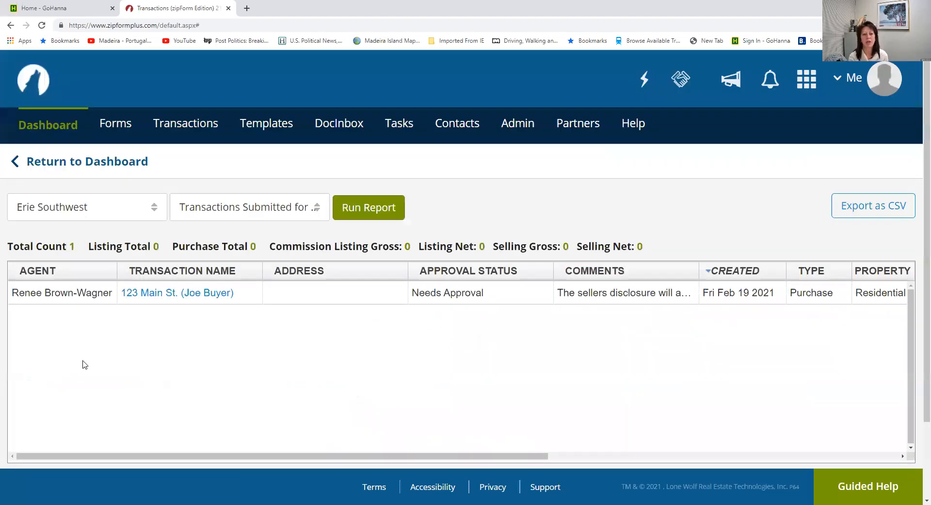
click(157, 292)
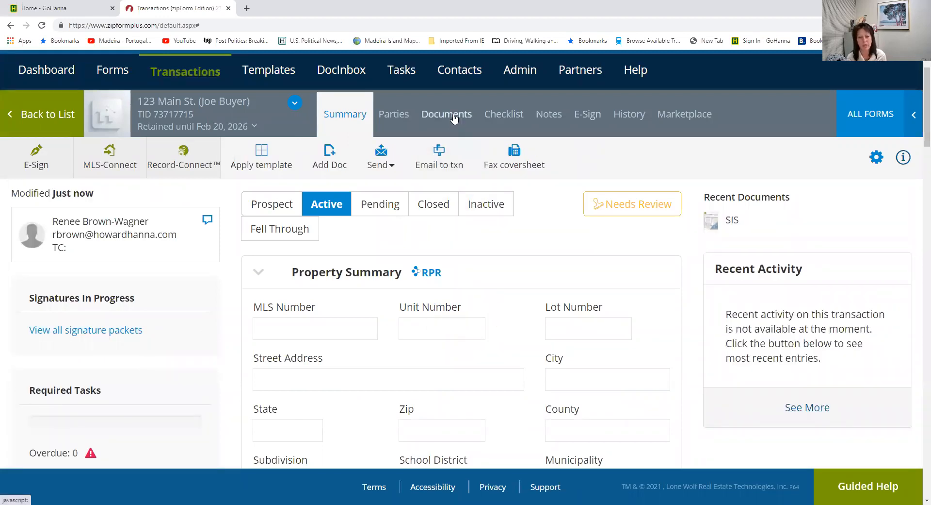
- Stamp the transaction as Approved with the comment "Don't forget that sellers disclosure when it is signed."
click(623, 210)
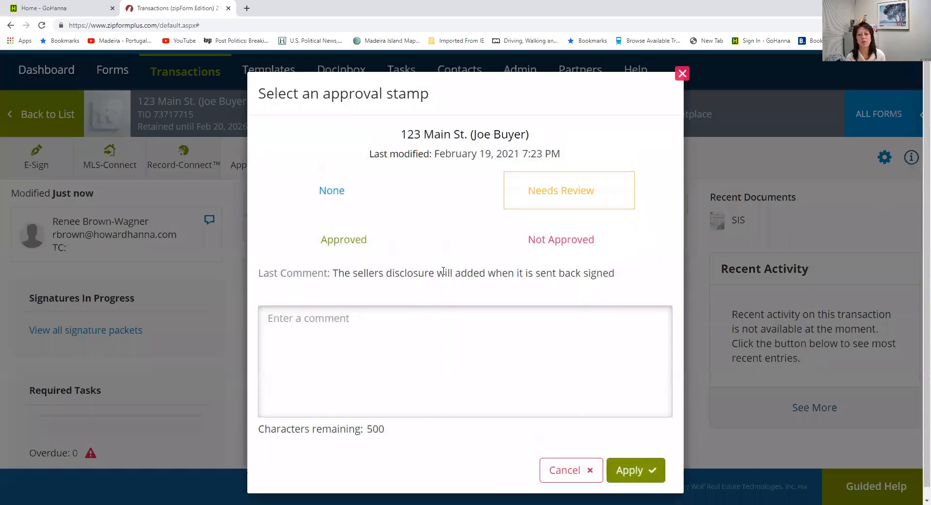
click(312, 240)
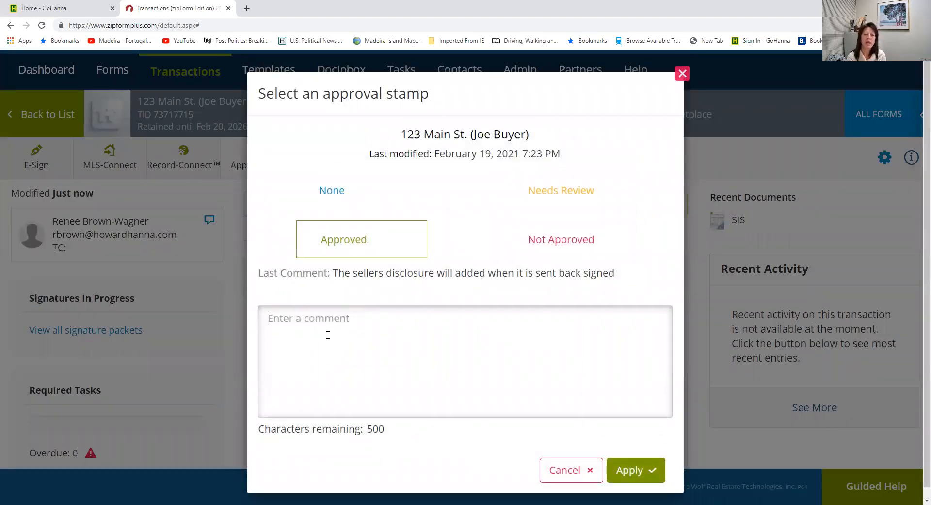
text(Dont forget that sellers disclosure when it is sing)
key(BackSpace)
text(ged.)
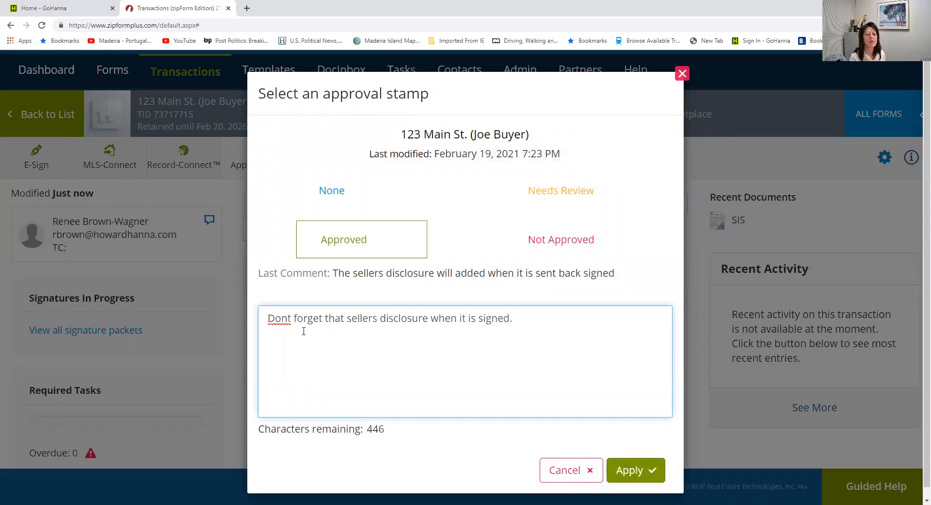
click(289, 319)
text(')
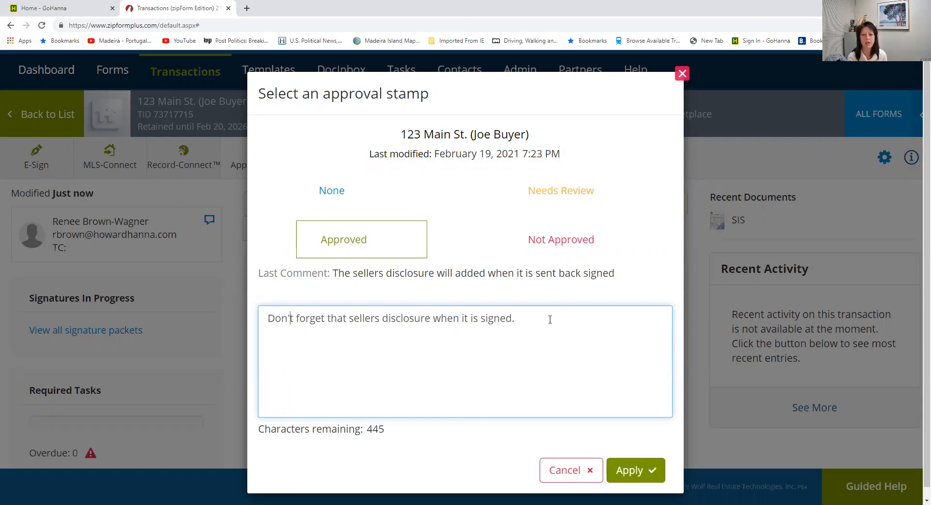
click(621, 469)
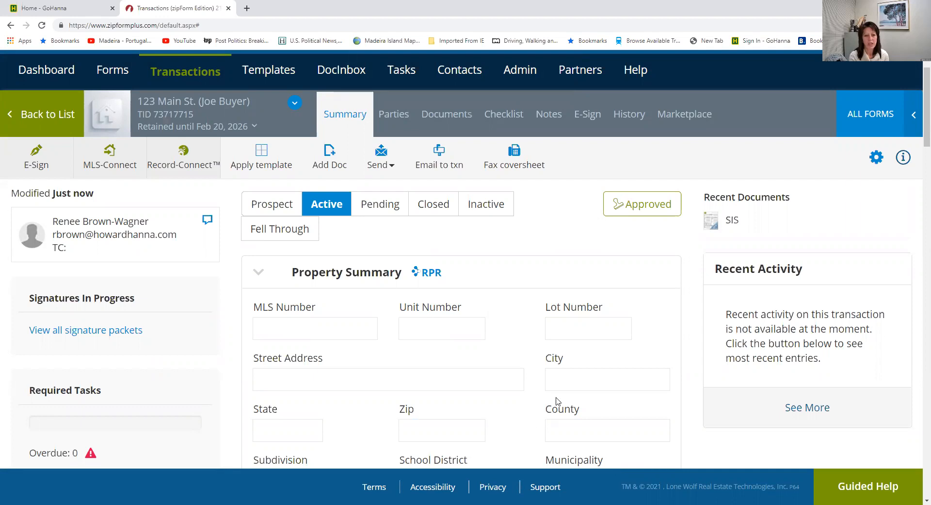
- Refresh the site and check the buyer transaction's approval marker in the transaction list
click(186, 74)
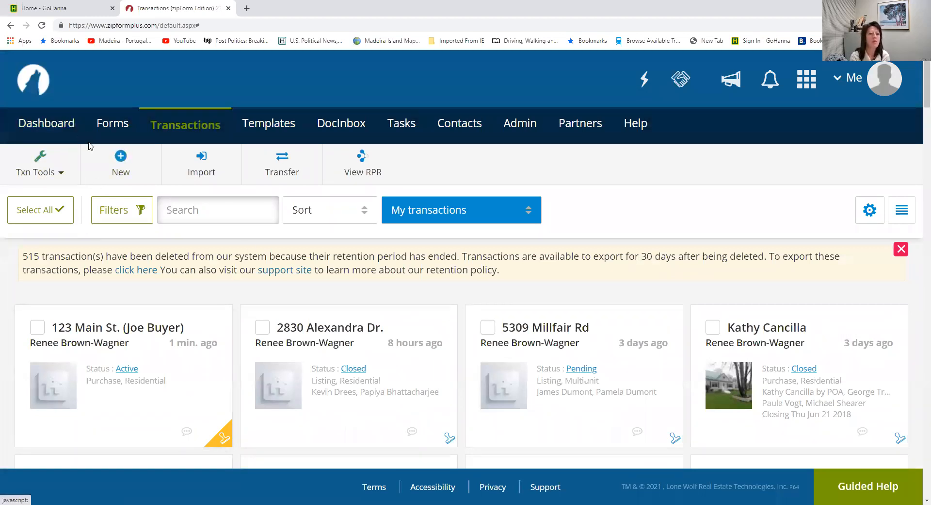
click(40, 26)
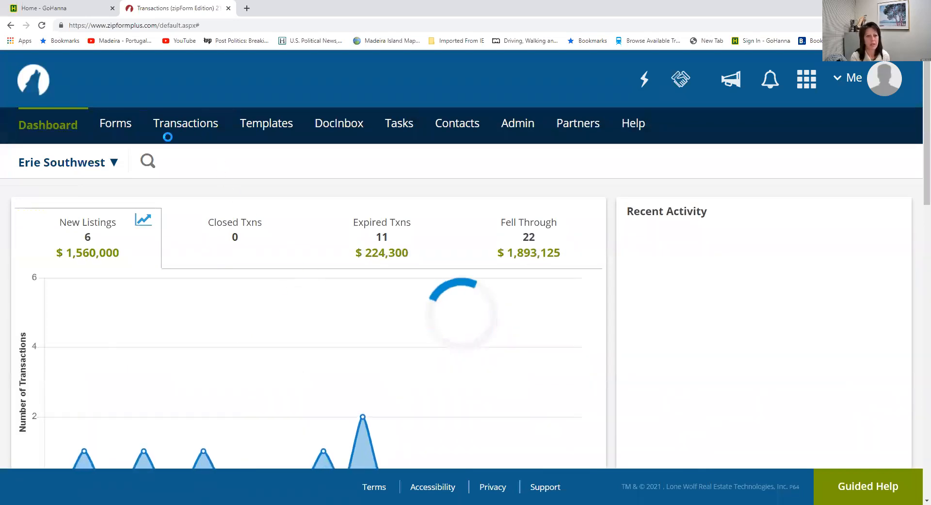
click(194, 127)
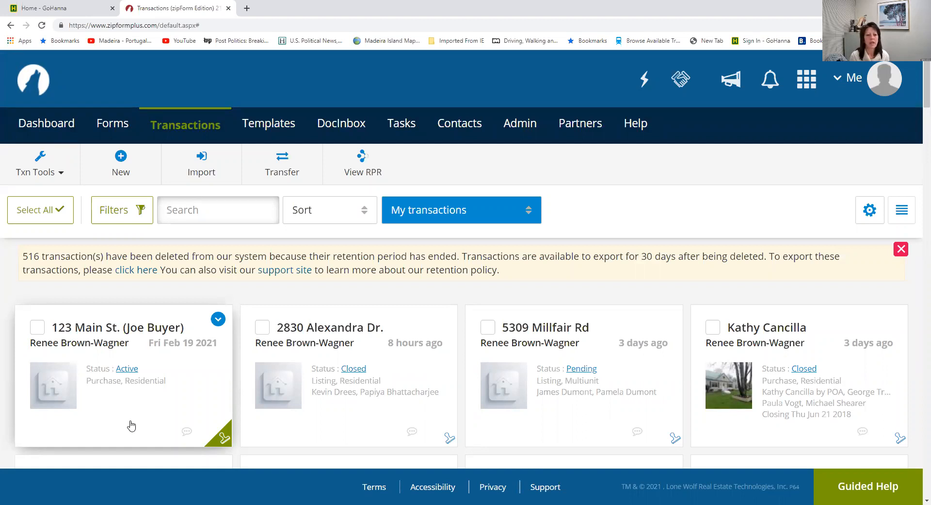
- Open the approved buyer transaction and go to its Executed Documents folder
click(112, 337)
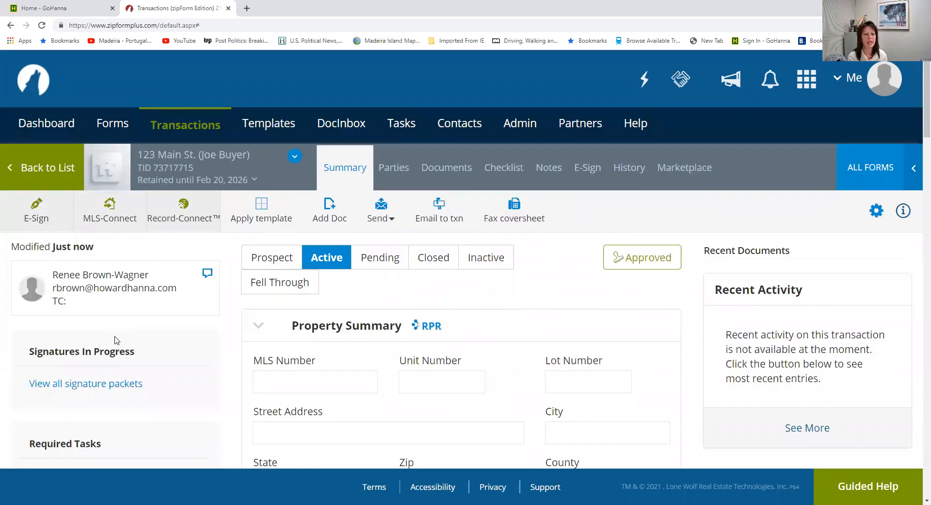
click(452, 171)
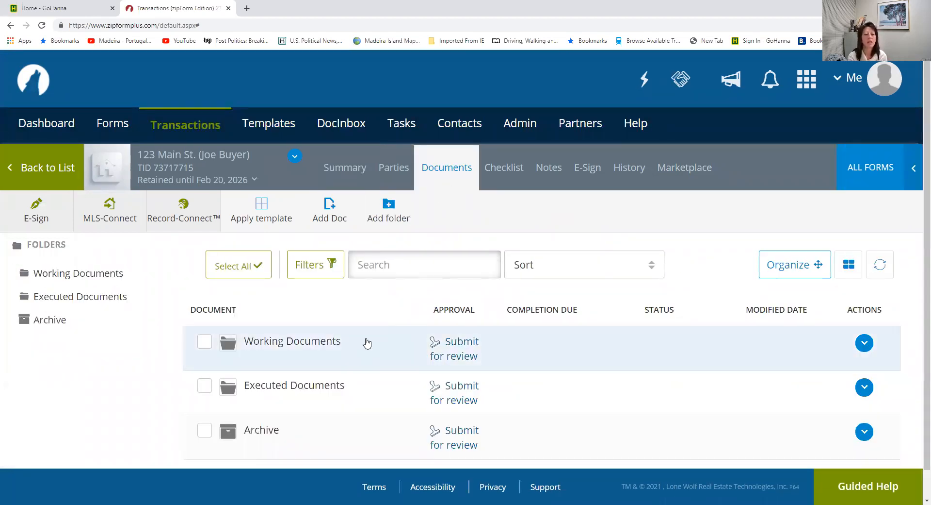
click(101, 300)
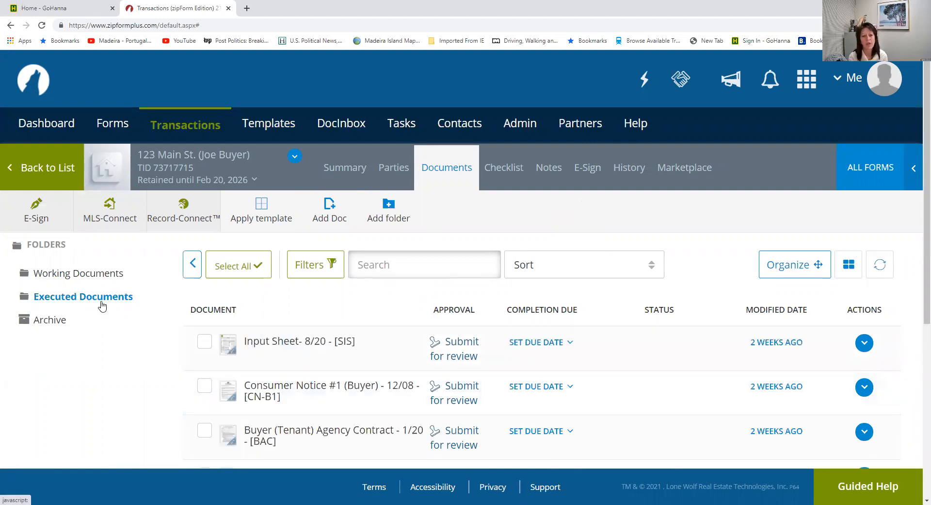
- Add the document "marne SD.pdf" from the Desktop to the transaction's Executed Documents folder, keeping the display name "marne SD"
click(328, 220)
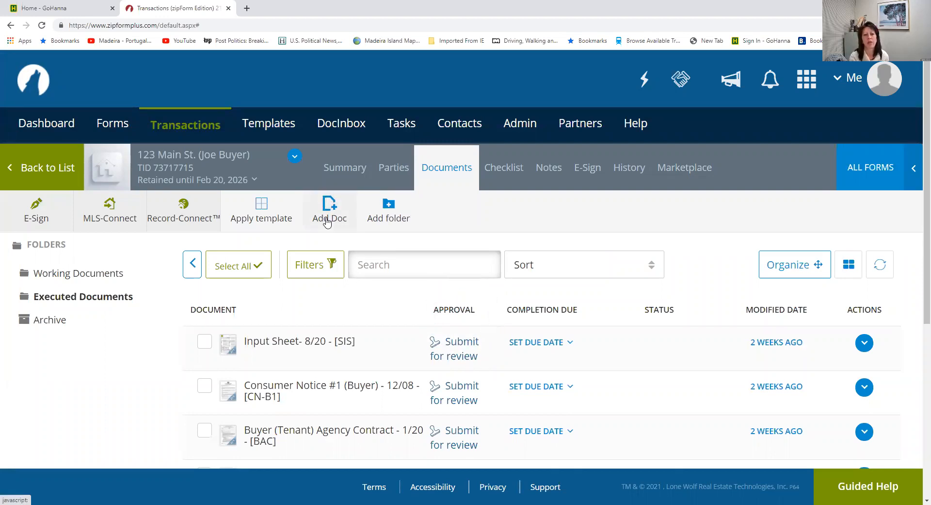
click(328, 220)
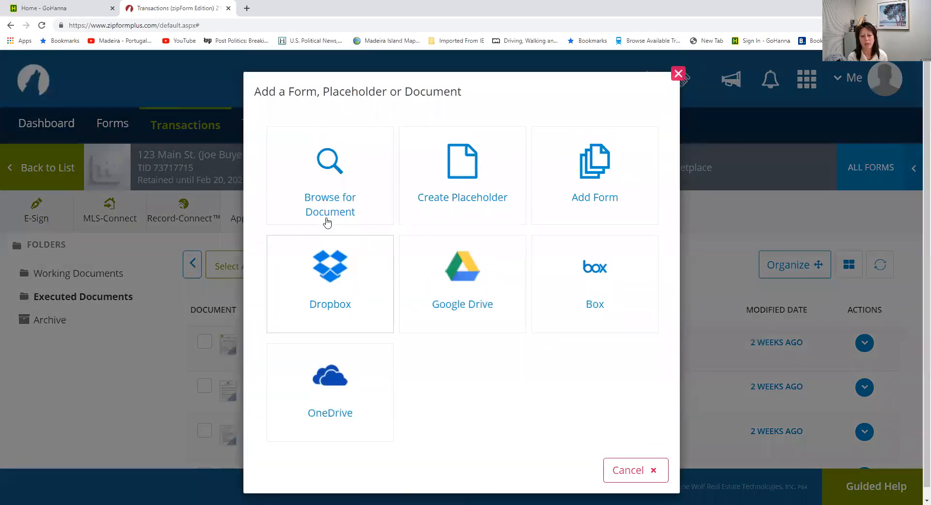
click(322, 187)
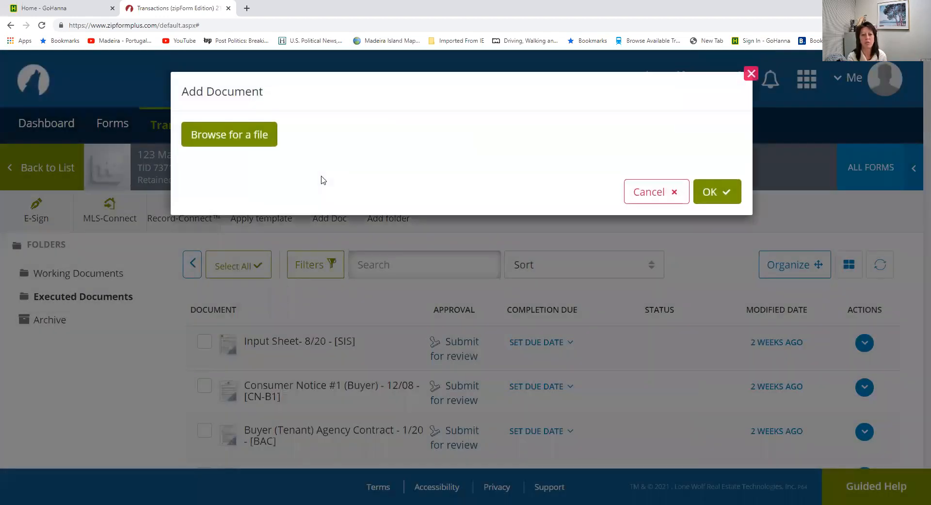
click(232, 137)
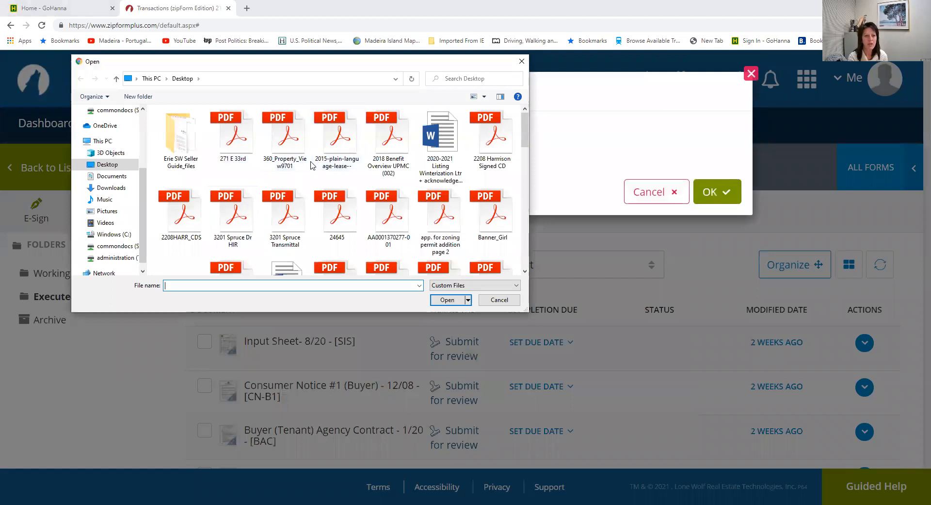
scroll(311, 166, down, 8)
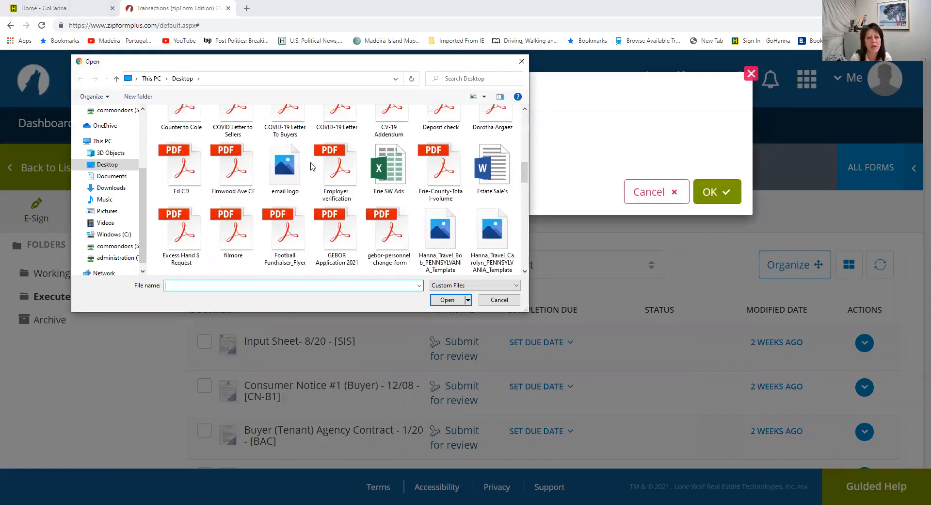
scroll(311, 165, down, 4)
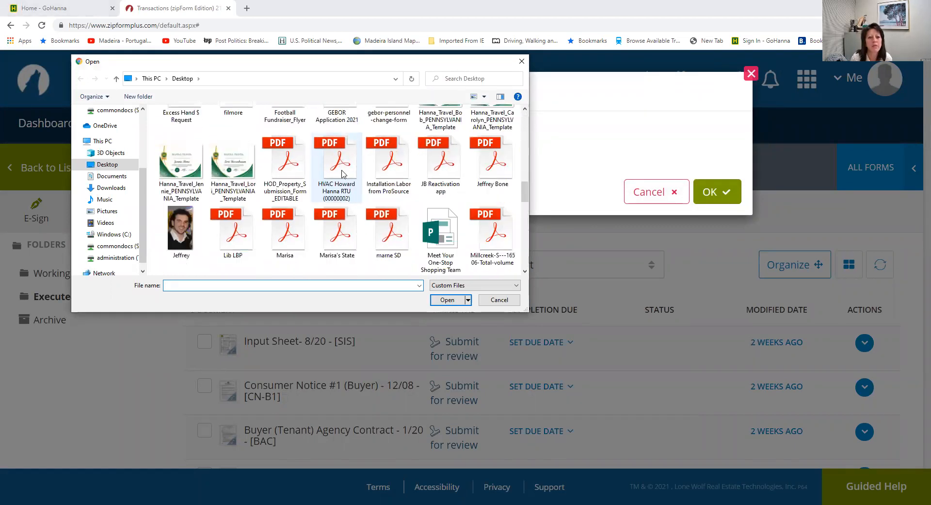
click(402, 247)
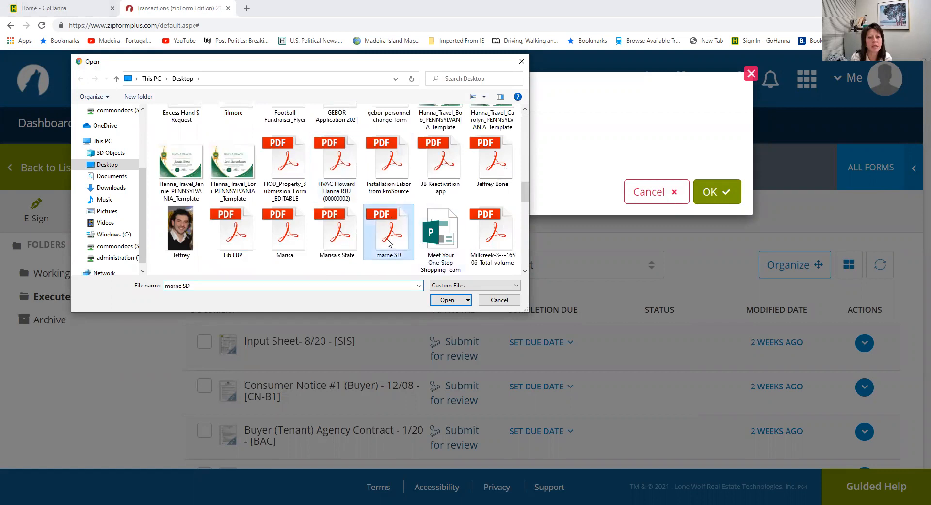
click(443, 300)
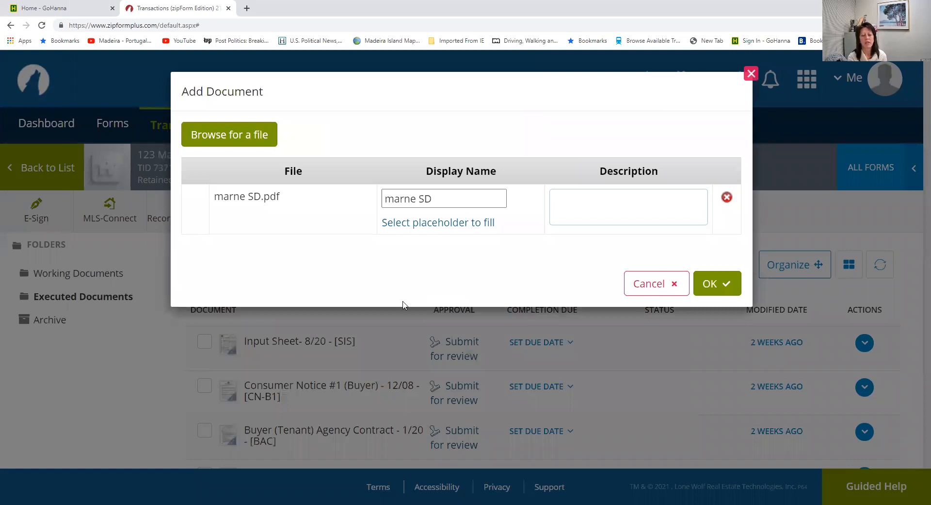
click(712, 284)
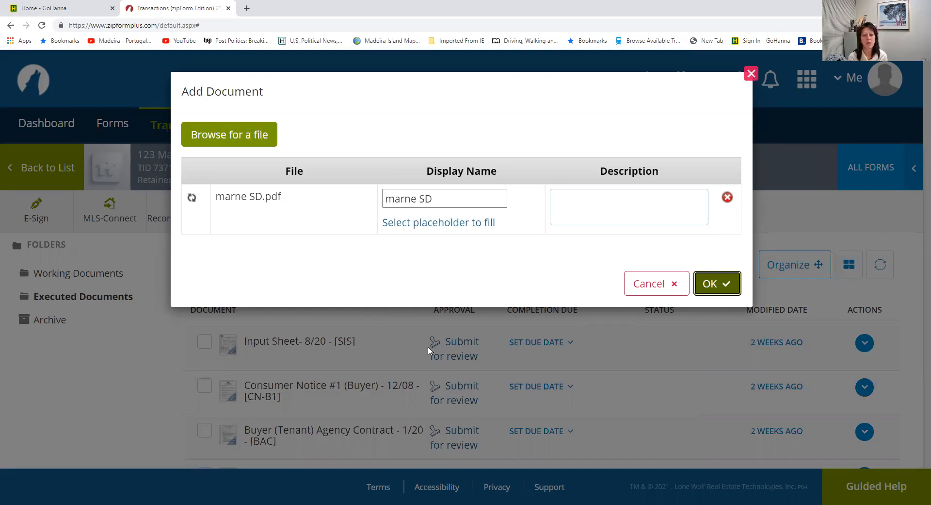
- Submit the "marne SD" document for review with the Needs Review stamp and the comment "Here is the signed disclosure"
scroll(361, 356, down, 2)
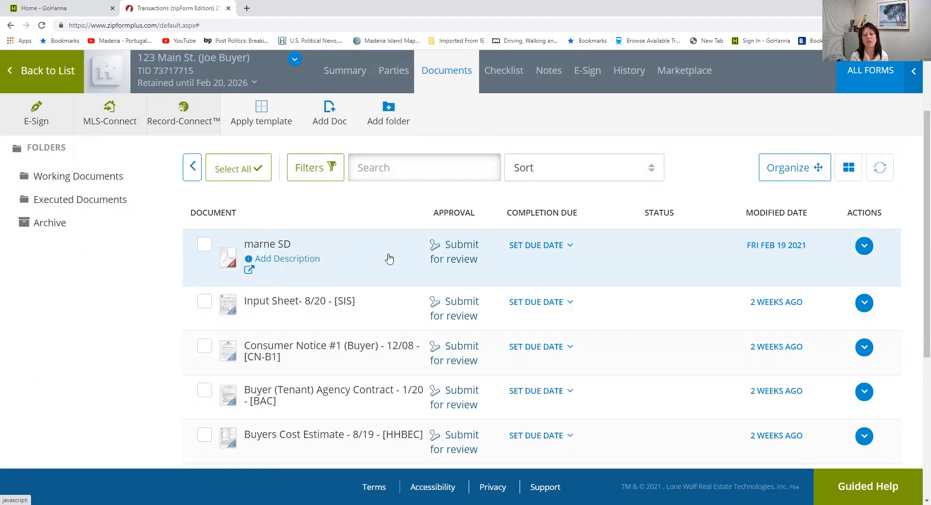
click(451, 249)
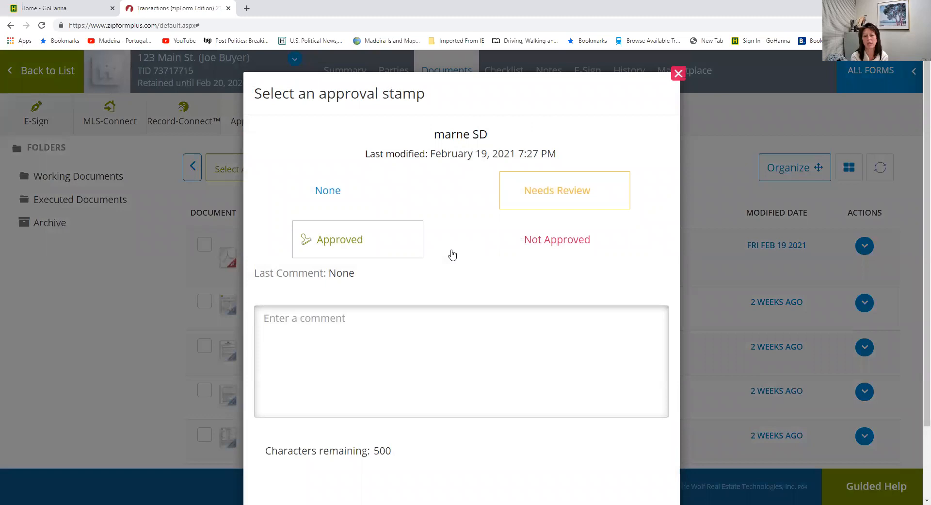
click(539, 202)
scroll(461, 383, down, 2)
click(369, 250)
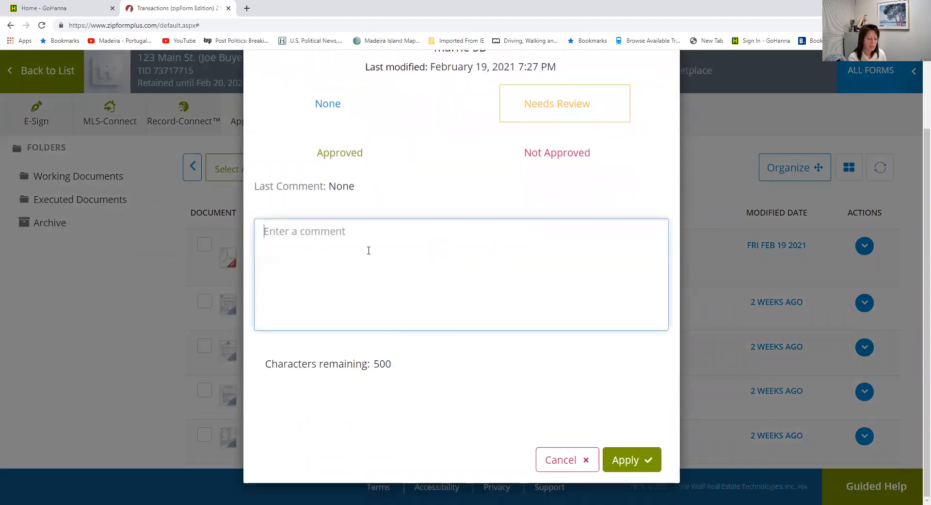
text(Here )
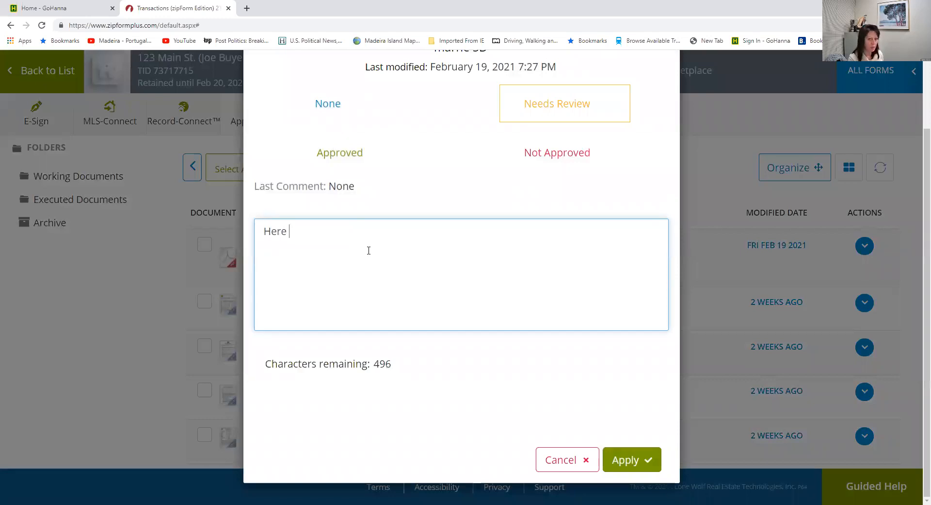
text(is the signe)
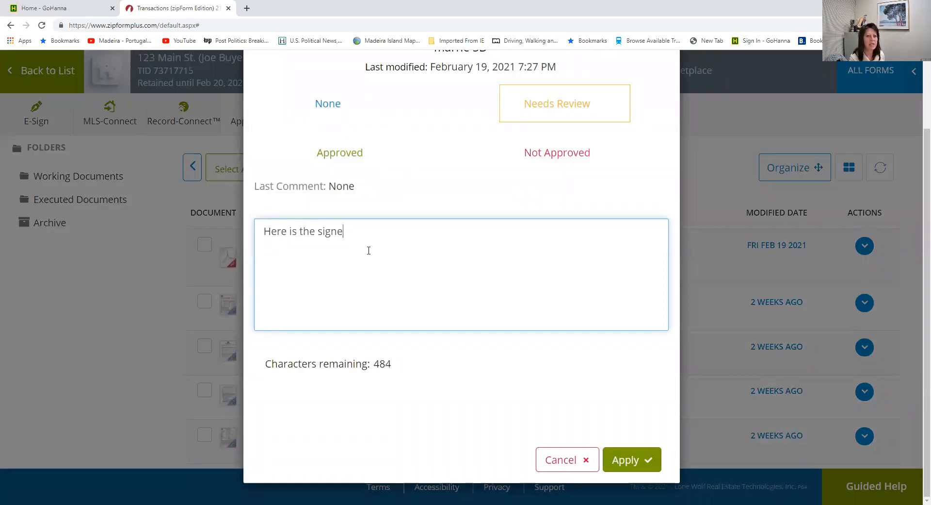
text(d disclosure)
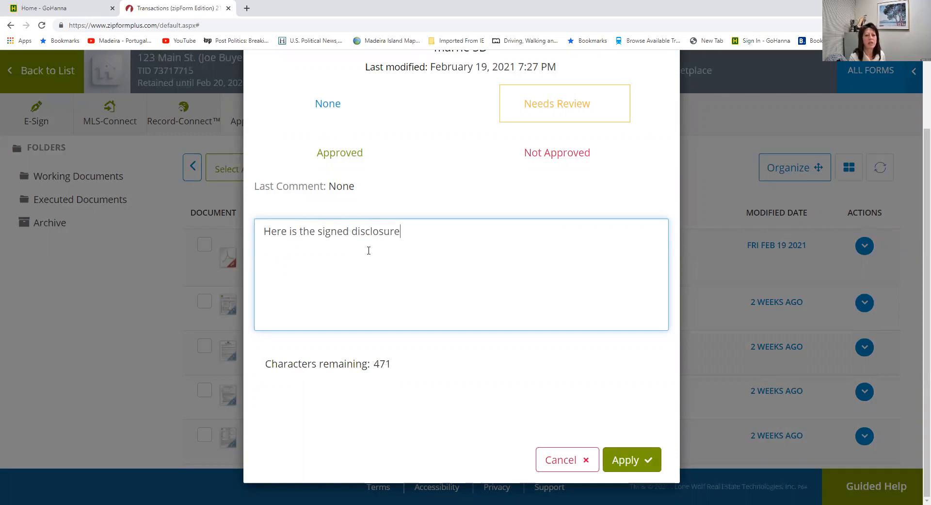
click(630, 460)
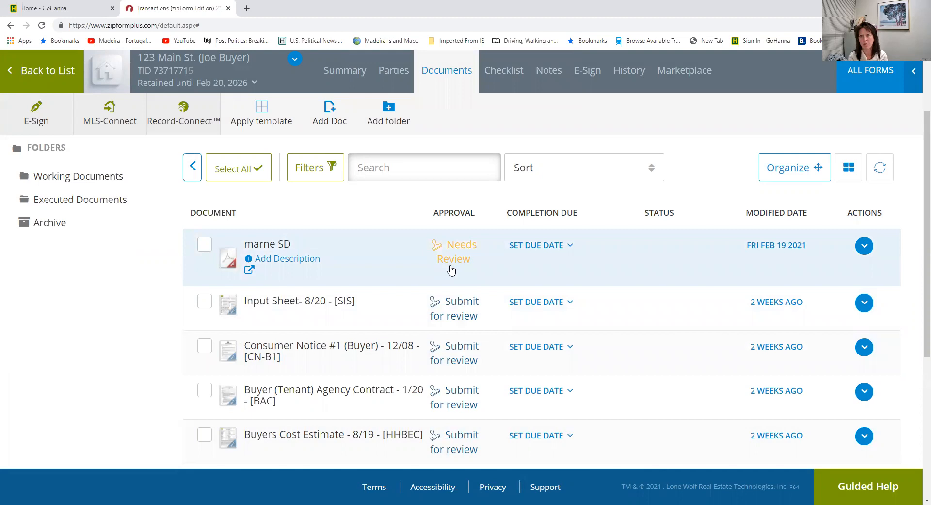
- Return to the Erie Southwest dashboard and check the documents to approve and the recent activity for the submitted disclosure
scroll(522, 343, up, 2)
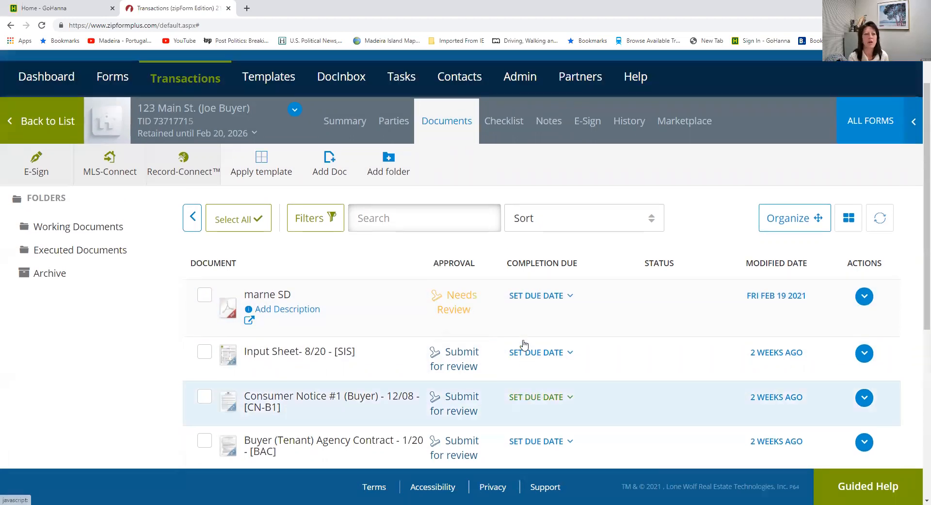
click(58, 138)
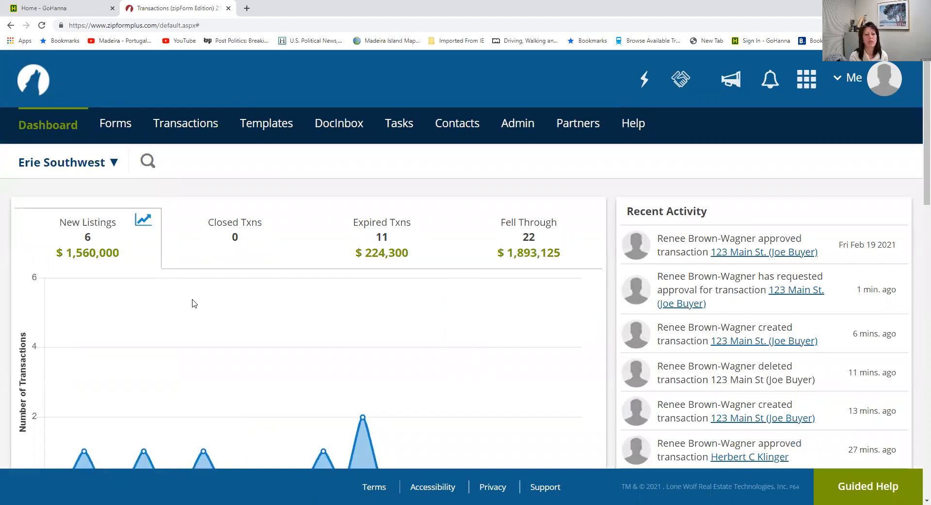
scroll(194, 303, down, 2)
scroll(194, 303, down, 4)
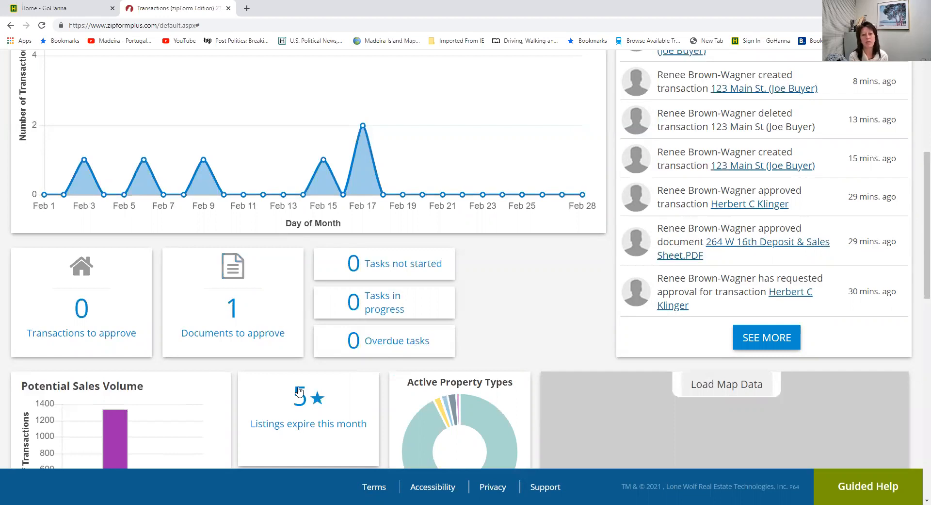
scroll(448, 356, up, 4)
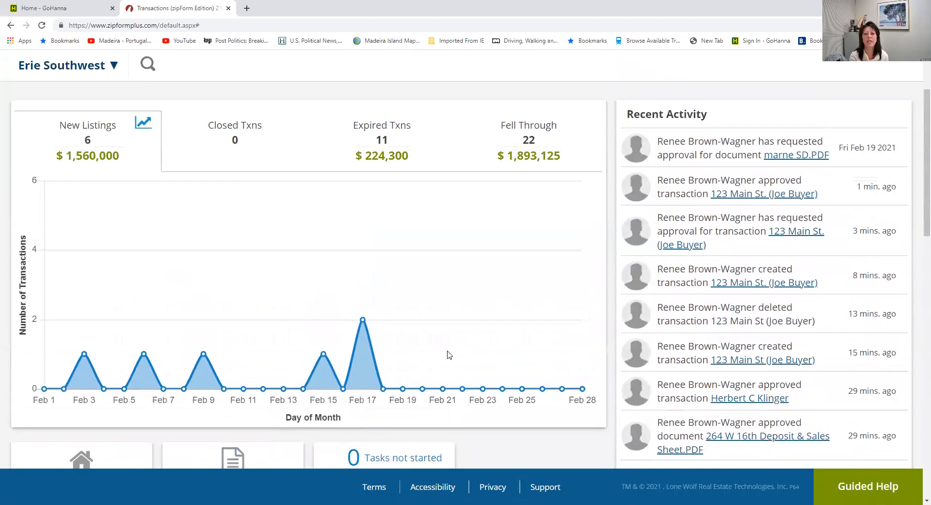
scroll(447, 355, up, 2)
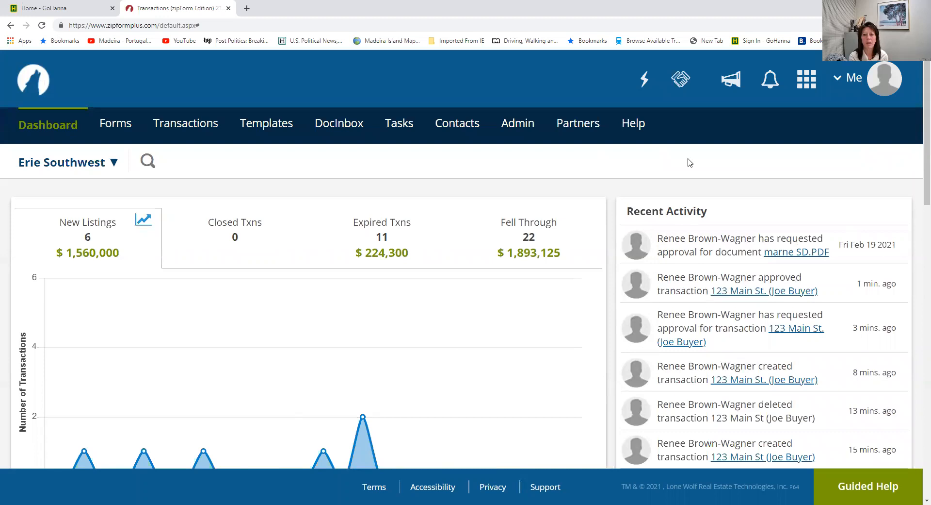